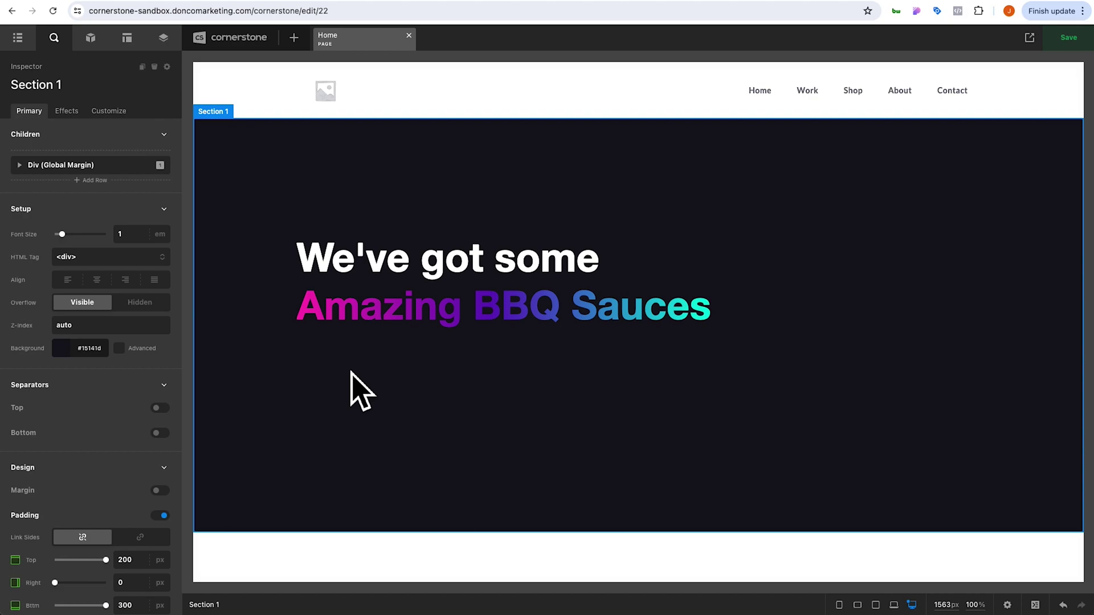
- Add a row below the heading in Section 1 and give it the layout with three equal columns
{"action": "left_click", "coordinate": [89, 181]}
{"action": "type", "text": "r"}
{"action": "left_click", "coordinate": [85, 258]}
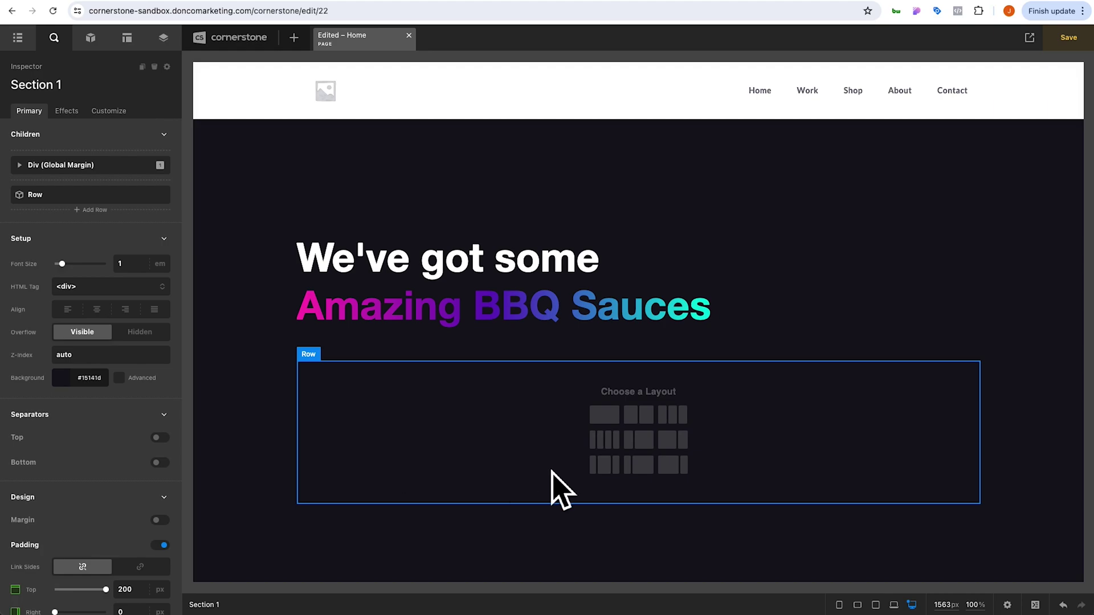
{"action": "left_click", "coordinate": [672, 415]}
{"action": "scroll", "coordinate": [88, 456], "scroll_direction": "down", "scroll_amount": 5}
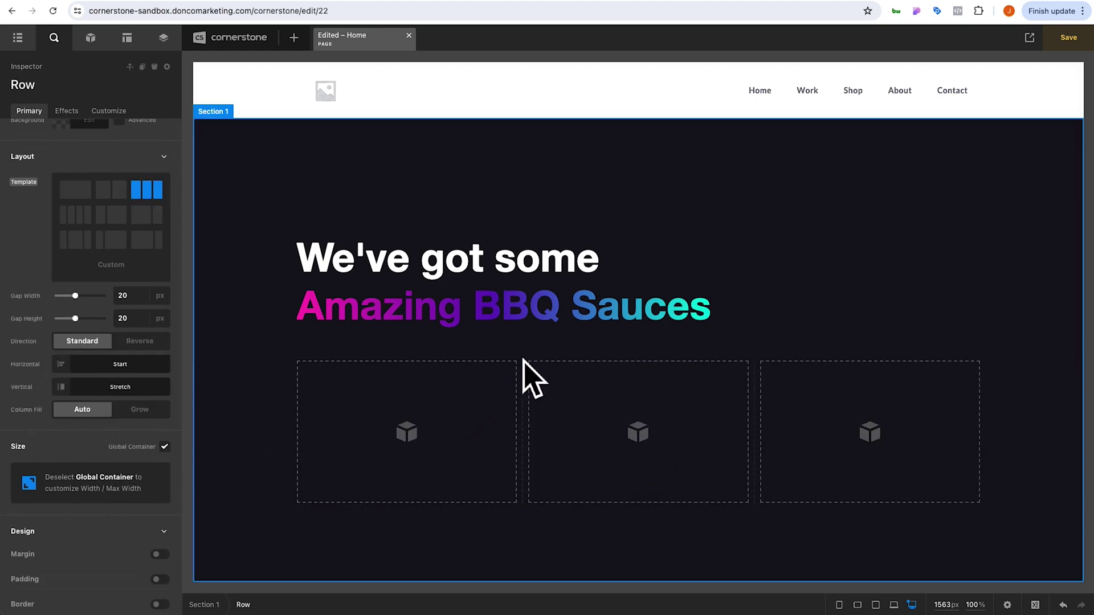
- Delete the second and third columns from the row so that only Column 1 is left
{"action": "scroll", "coordinate": [114, 440], "scroll_direction": "up", "scroll_amount": 5}
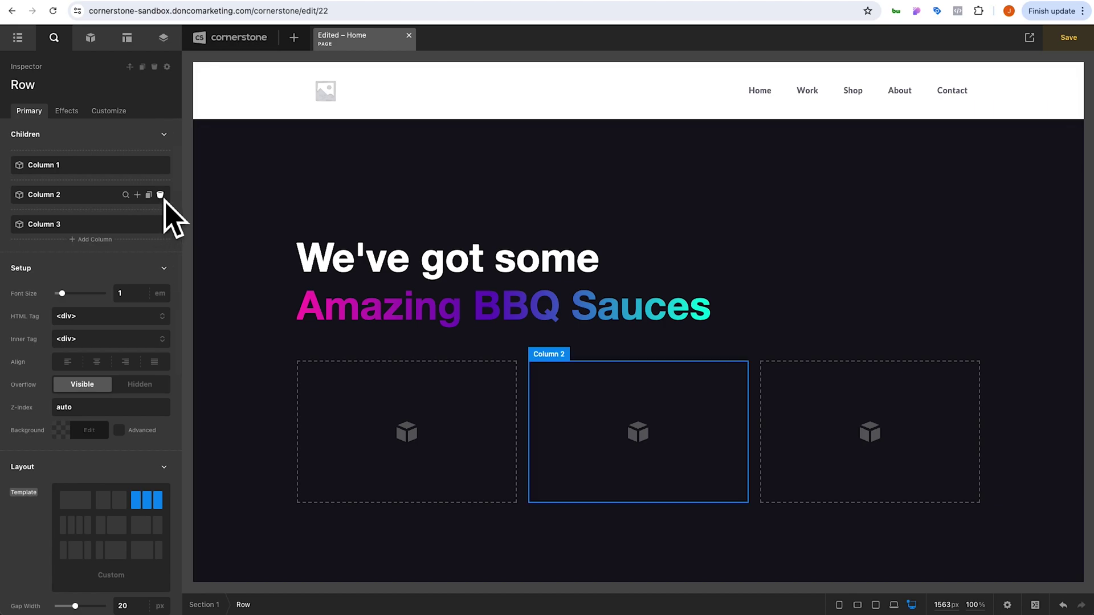
{"action": "left_click", "coordinate": [162, 195]}
{"action": "left_click", "coordinate": [163, 195]}
{"action": "left_click", "coordinate": [333, 394]}
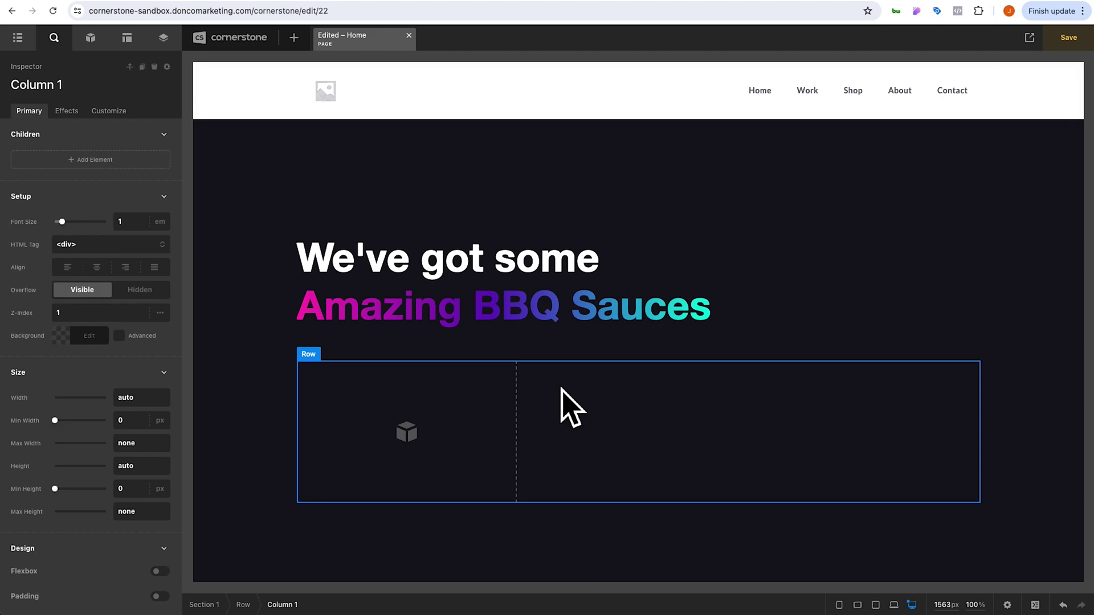
- Enable the row's Looper Provider with the Query Builder type
{"action": "left_click", "coordinate": [562, 389]}
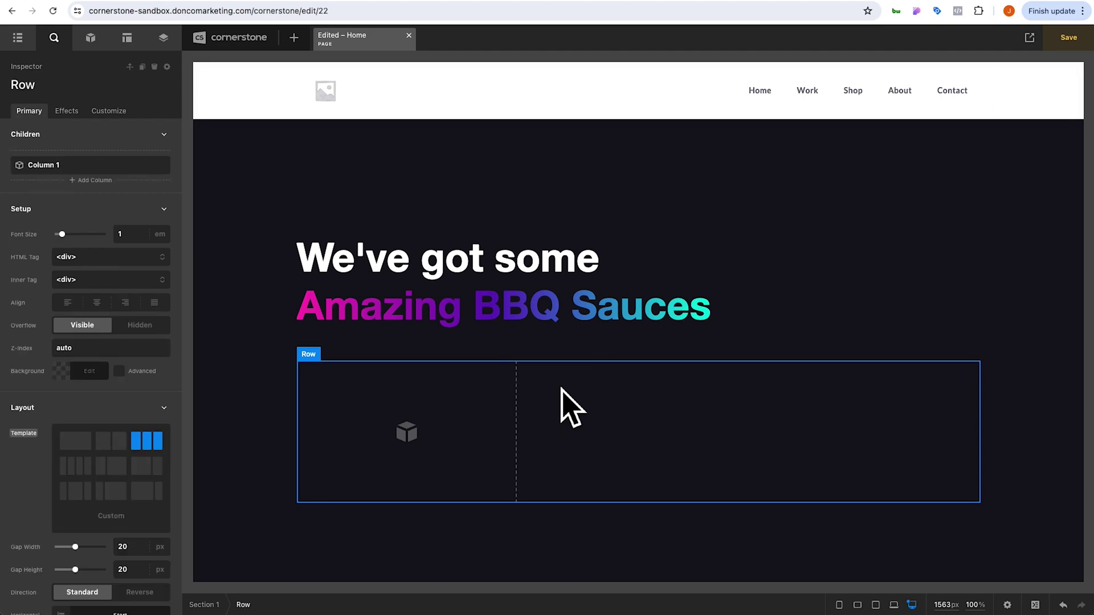
{"action": "left_click", "coordinate": [117, 114]}
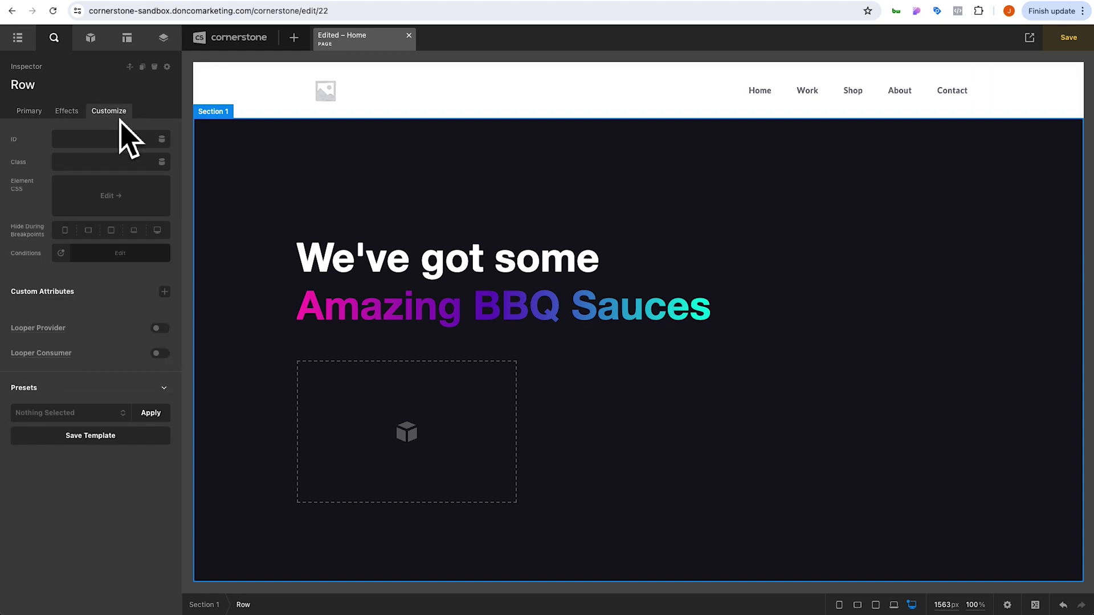
{"action": "left_click", "coordinate": [158, 329]}
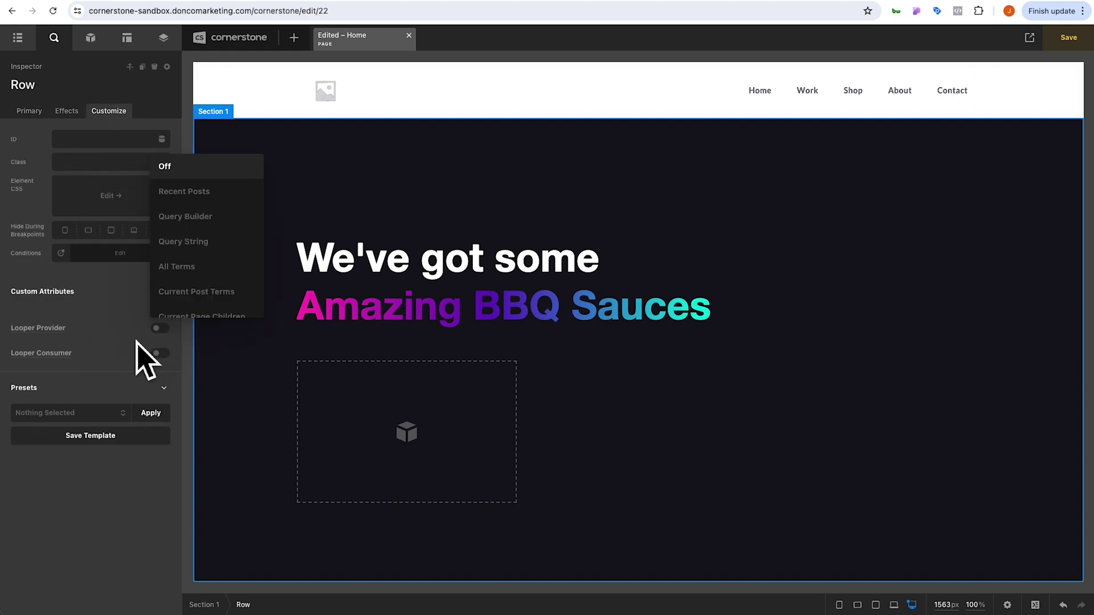
{"action": "left_click", "coordinate": [200, 217]}
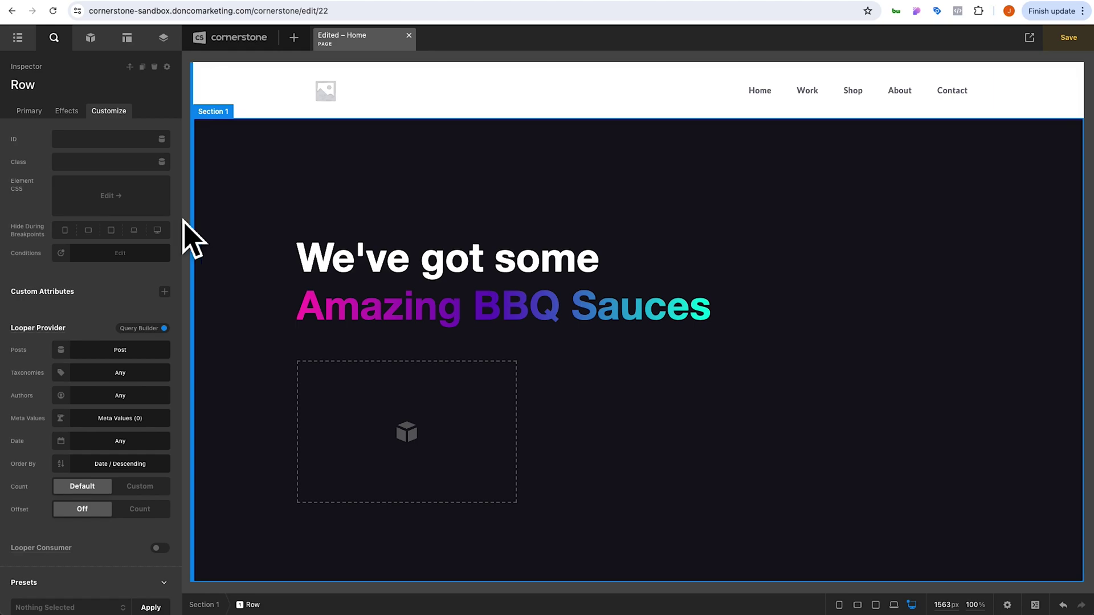
- Set the post type queried by the row's Looper Provider to BBQ Sauce
{"action": "left_click", "coordinate": [114, 354]}
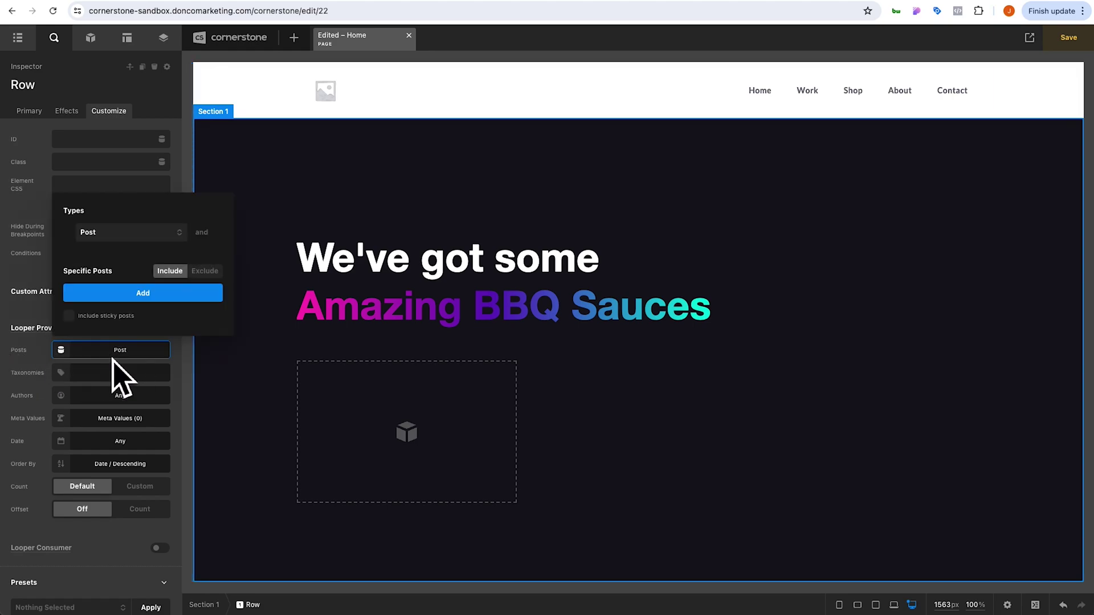
{"action": "left_click", "coordinate": [117, 234]}
{"action": "scroll", "coordinate": [118, 254], "scroll_direction": "down", "scroll_amount": 1}
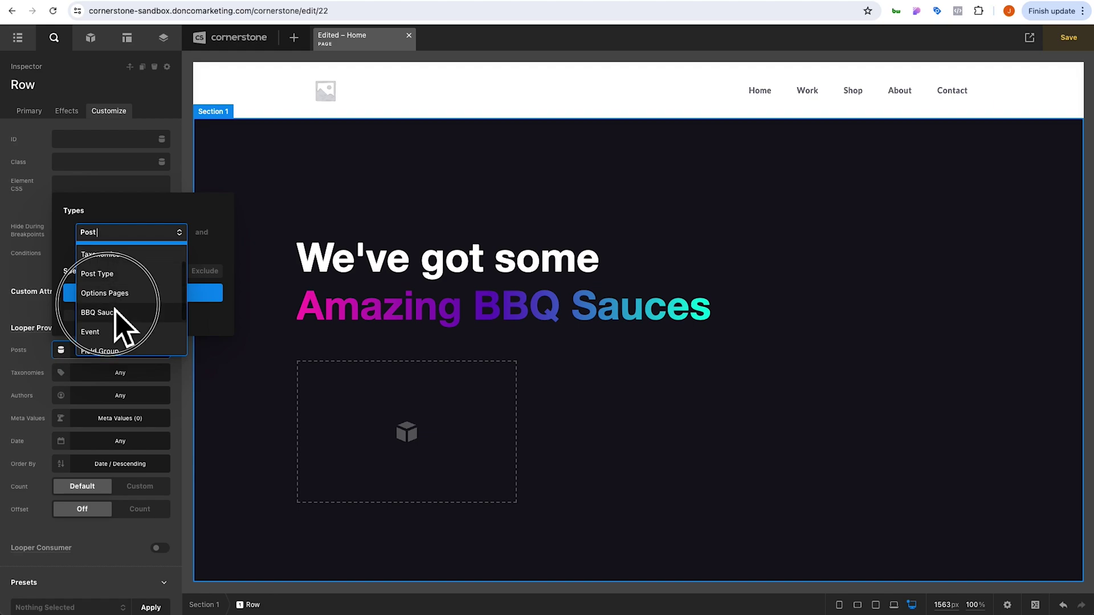
{"action": "left_click", "coordinate": [94, 313]}
{"action": "left_click", "coordinate": [34, 318]}
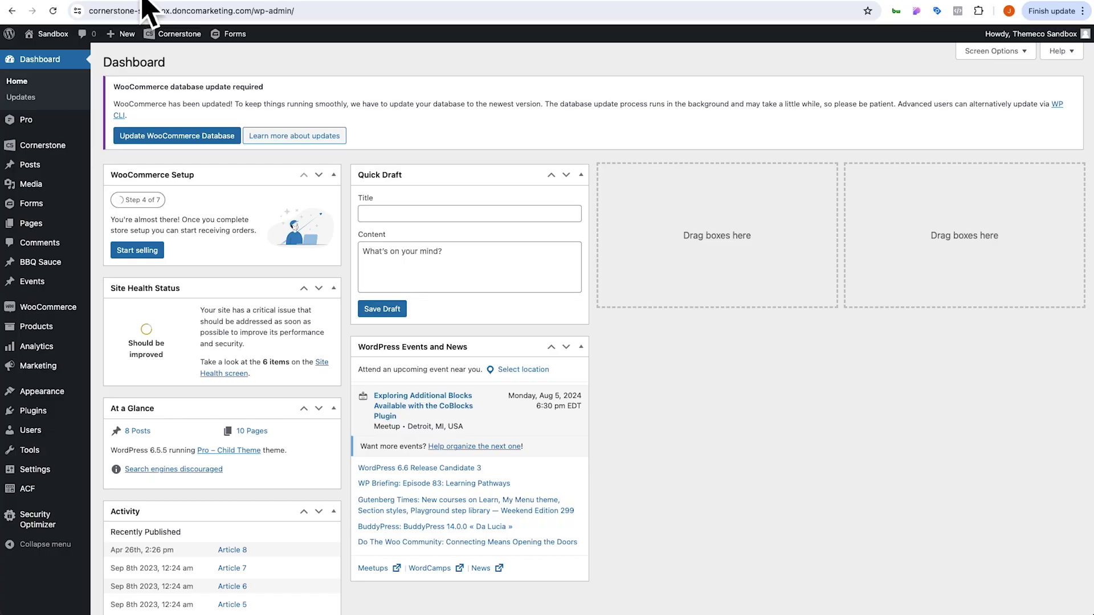
- View the list of all BBQ Sauce posts in the WordPress dashboard
{"action": "left_click", "coordinate": [108, 262]}
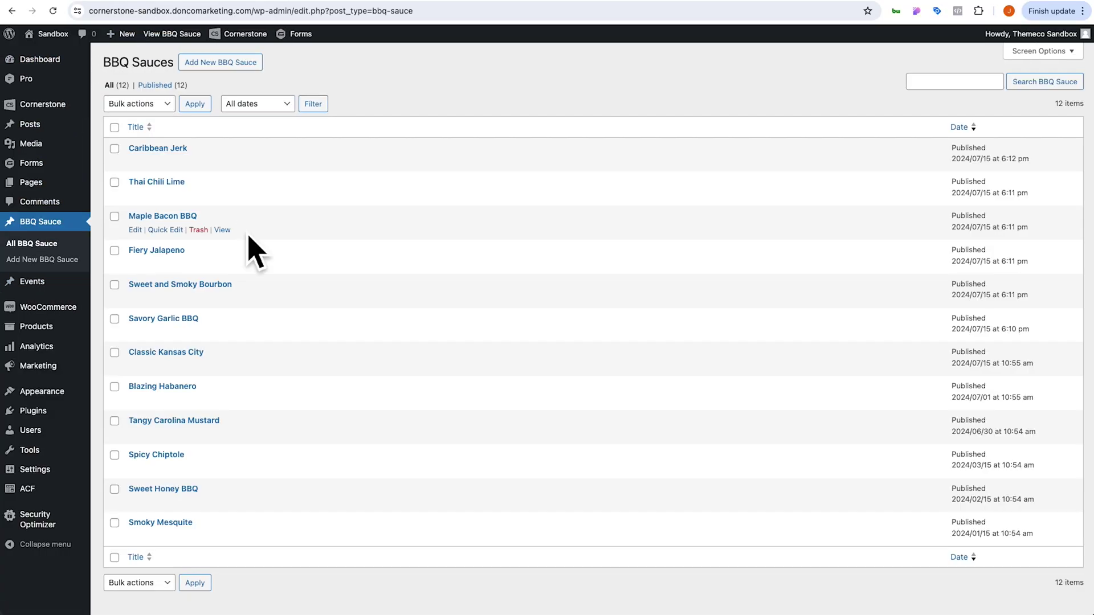
{"action": "scroll", "coordinate": [228, 210], "scroll_direction": "down", "scroll_amount": 1}
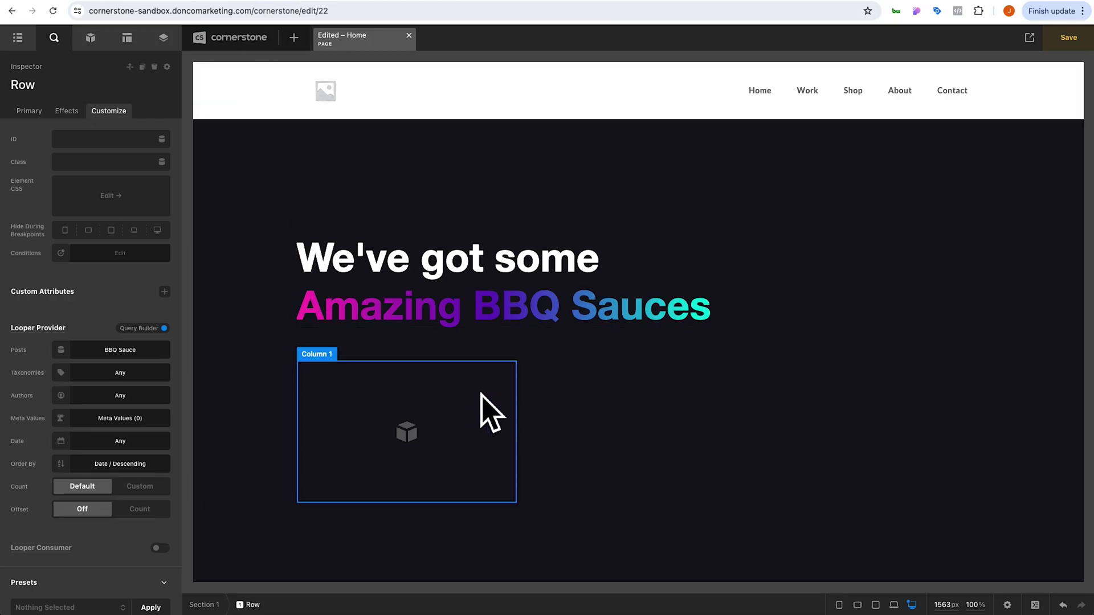
- Back in Cornerstone, turn on the Looper Consumer for Column 1
{"action": "left_click", "coordinate": [491, 411]}
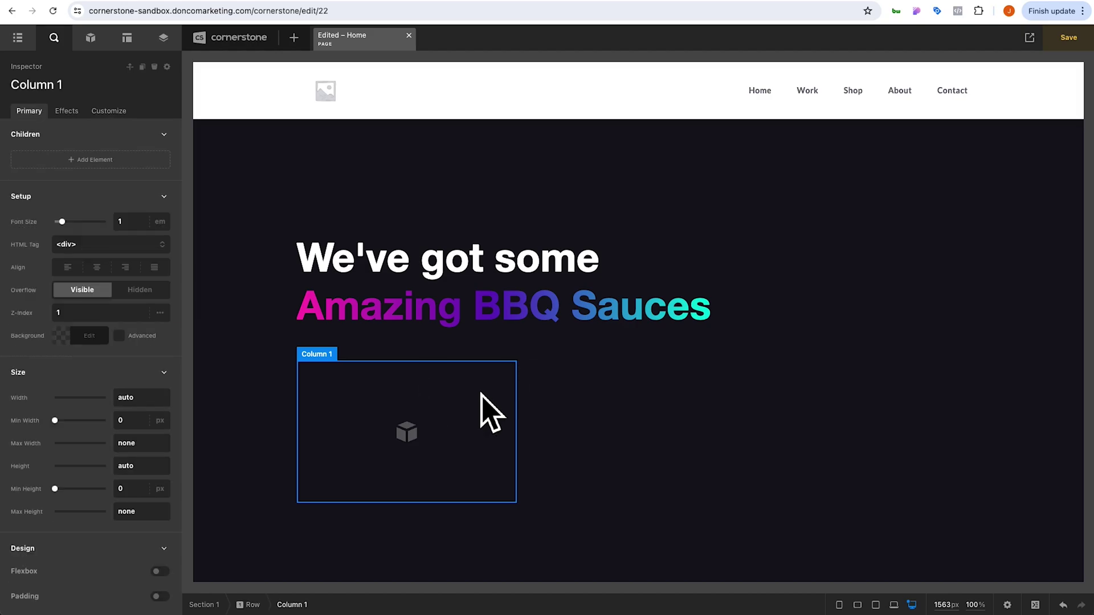
{"action": "left_click", "coordinate": [109, 111]}
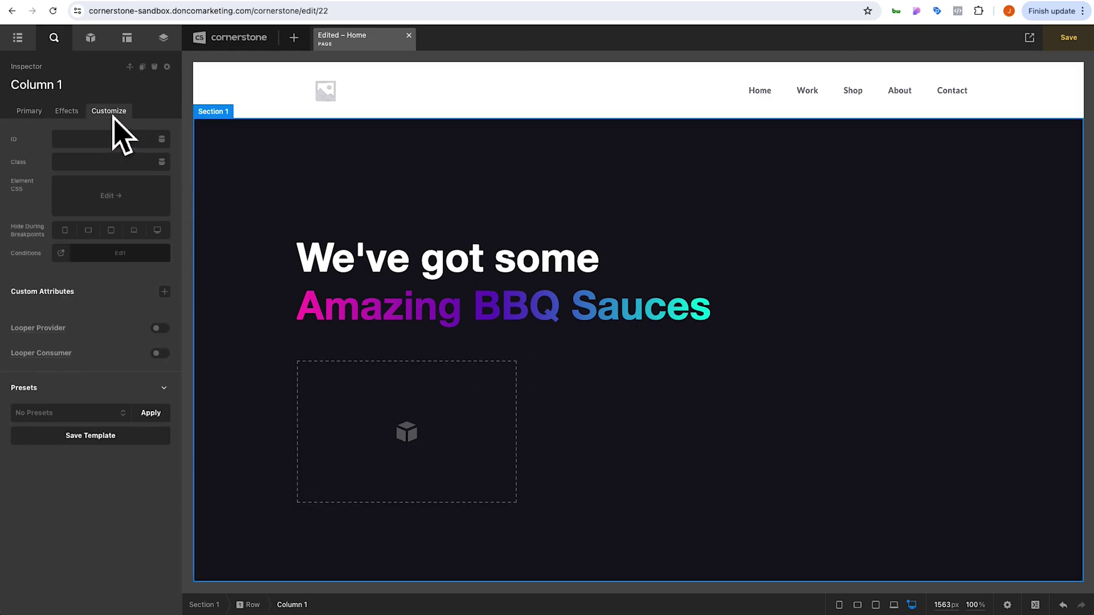
{"action": "left_click", "coordinate": [160, 353]}
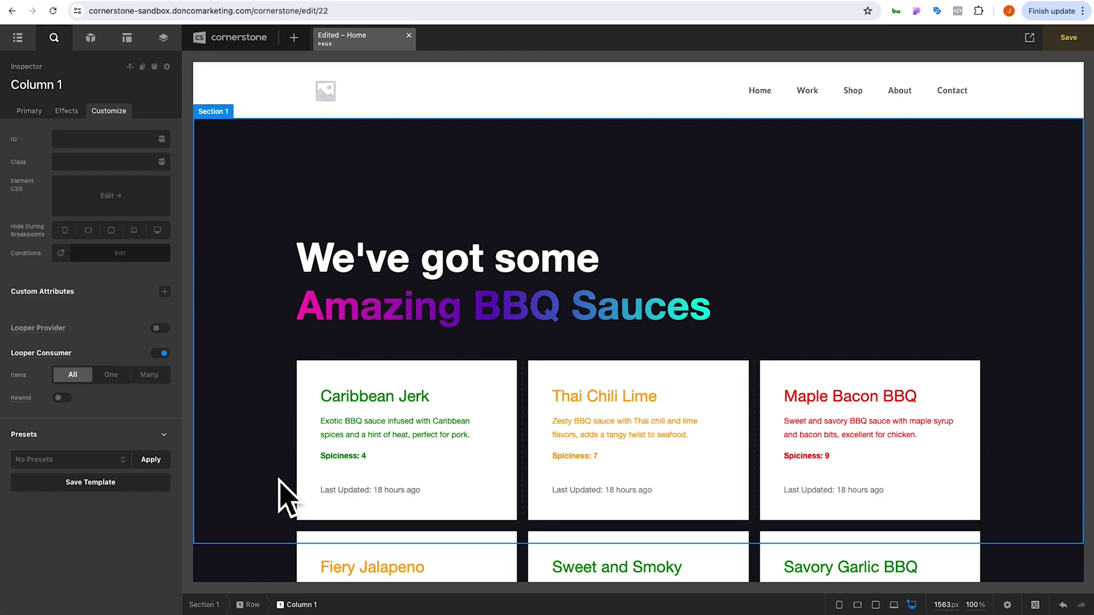
- Examine the HTML content of the Caribbean Jerk card's headline and look over the remaining sauce cards
{"action": "left_click", "coordinate": [368, 399]}
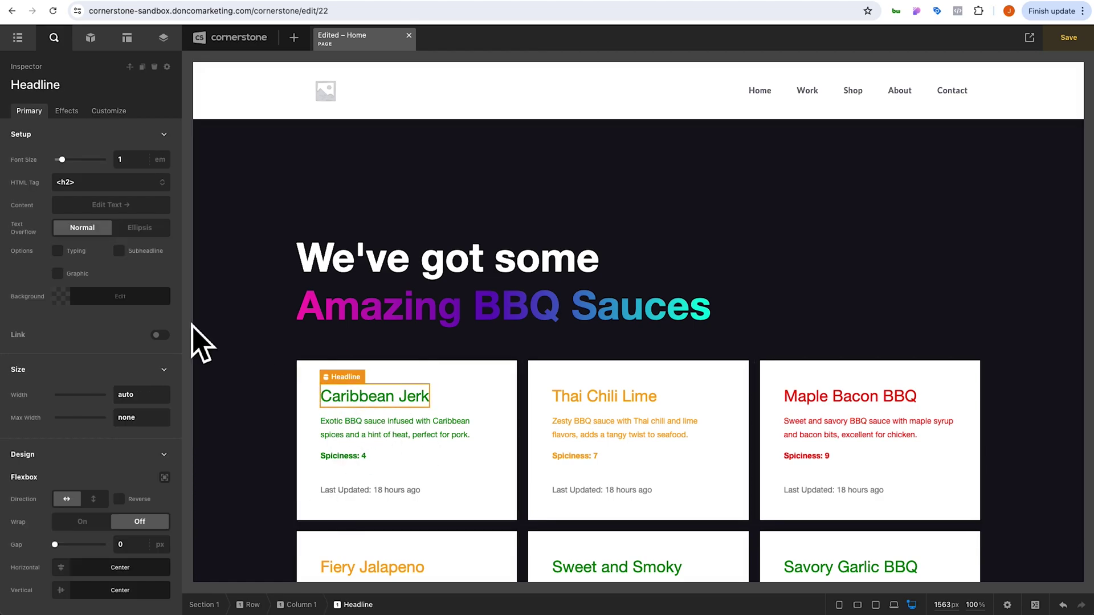
{"action": "left_click", "coordinate": [111, 205]}
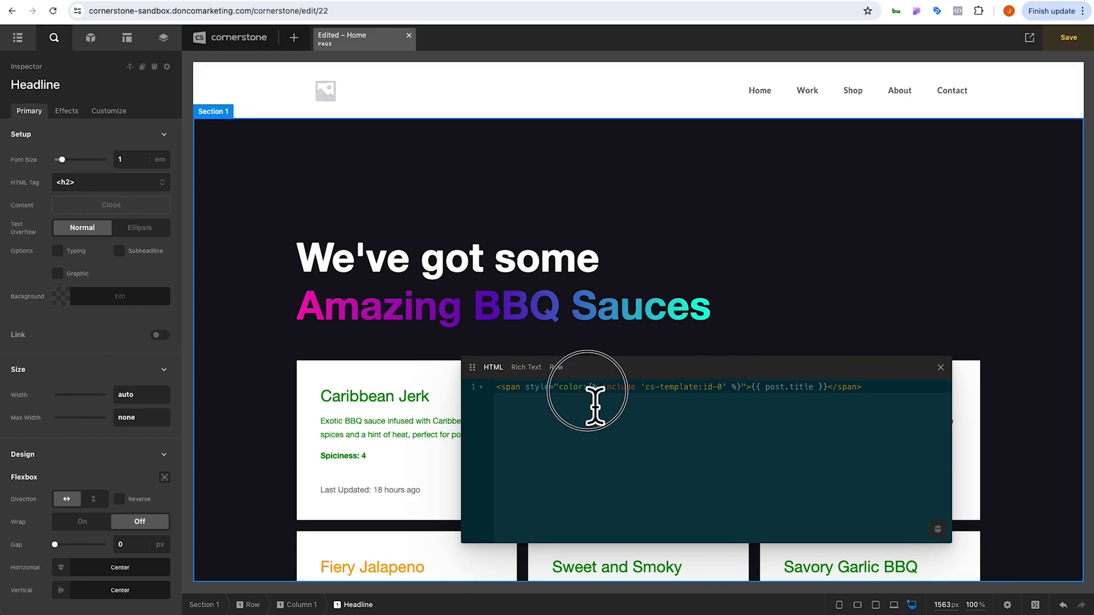
{"action": "left_click", "coordinate": [941, 368]}
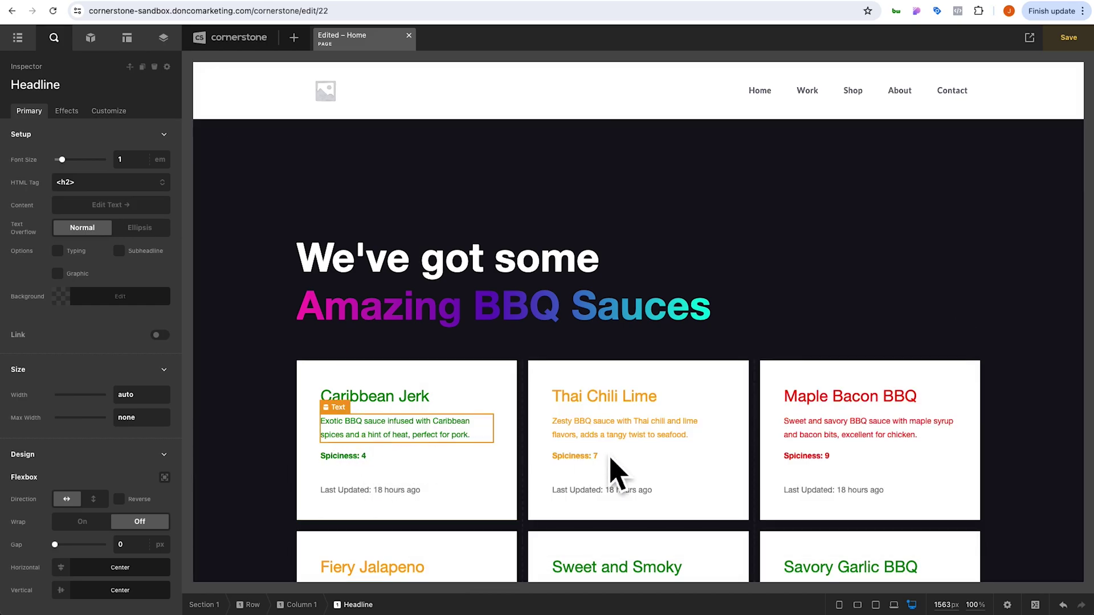
{"action": "scroll", "coordinate": [741, 487], "scroll_direction": "down", "scroll_amount": 3}
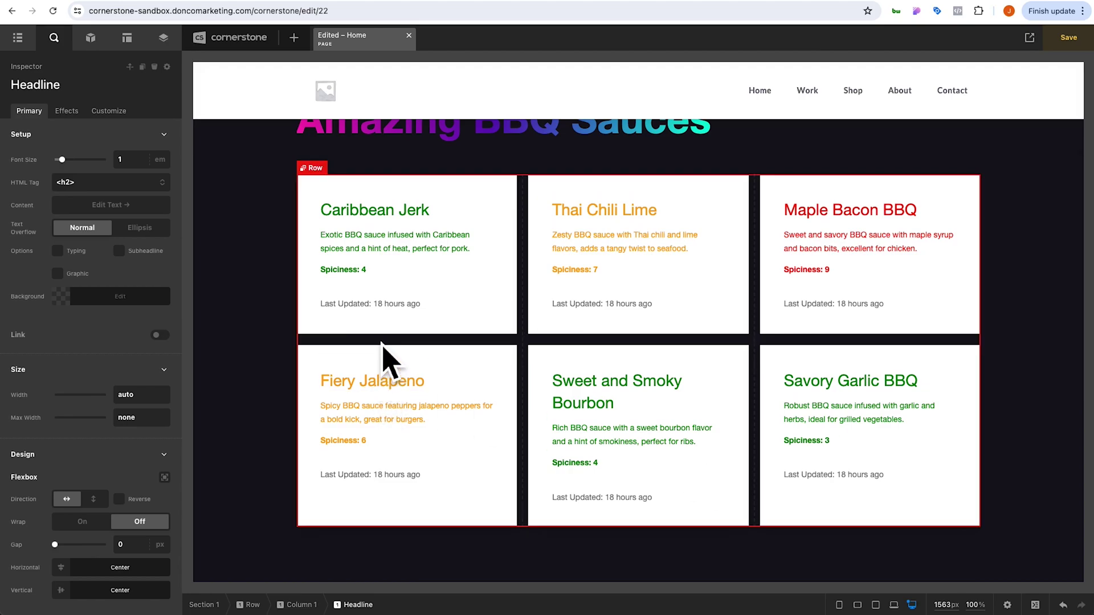
- Switch the row's Looper Provider to a custom count of 3
{"action": "left_click", "coordinate": [383, 357]}
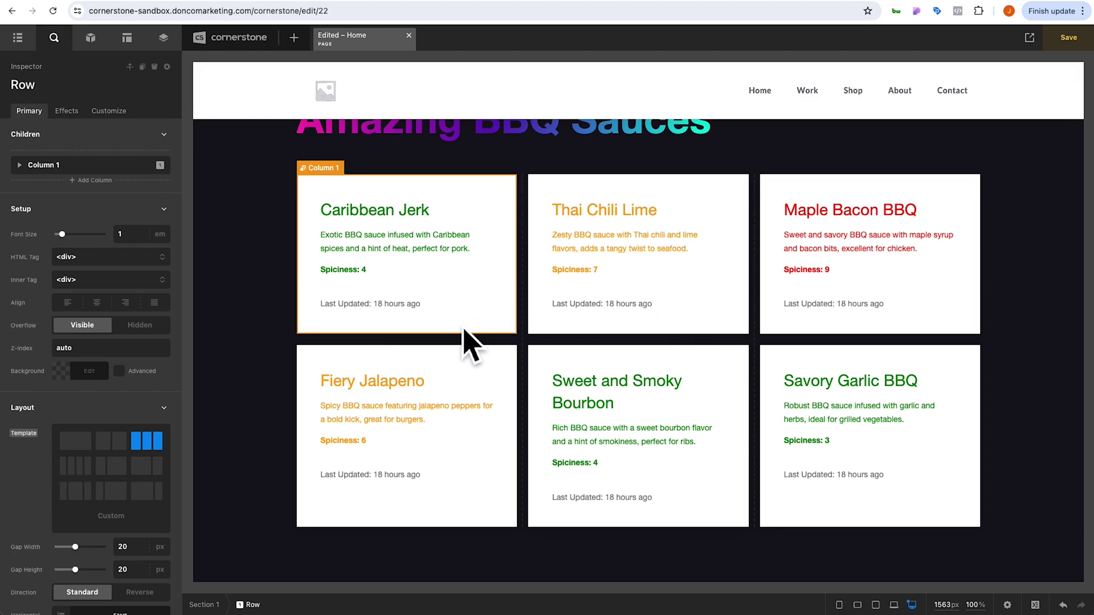
{"action": "left_click", "coordinate": [427, 352]}
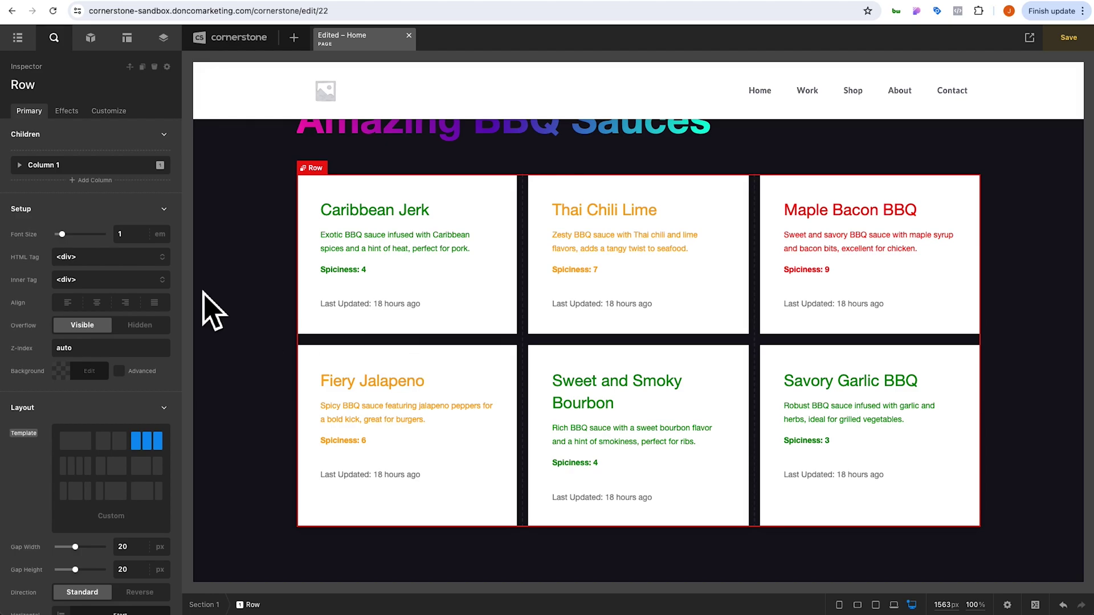
{"action": "left_click", "coordinate": [109, 111]}
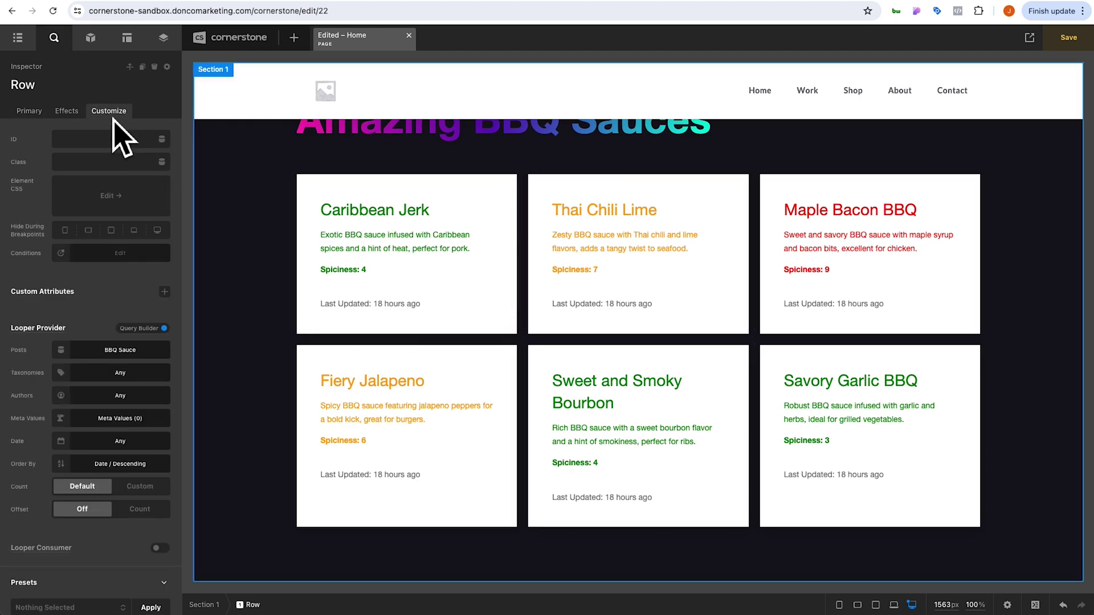
{"action": "left_click", "coordinate": [140, 487]}
{"action": "type", "text": "3"}
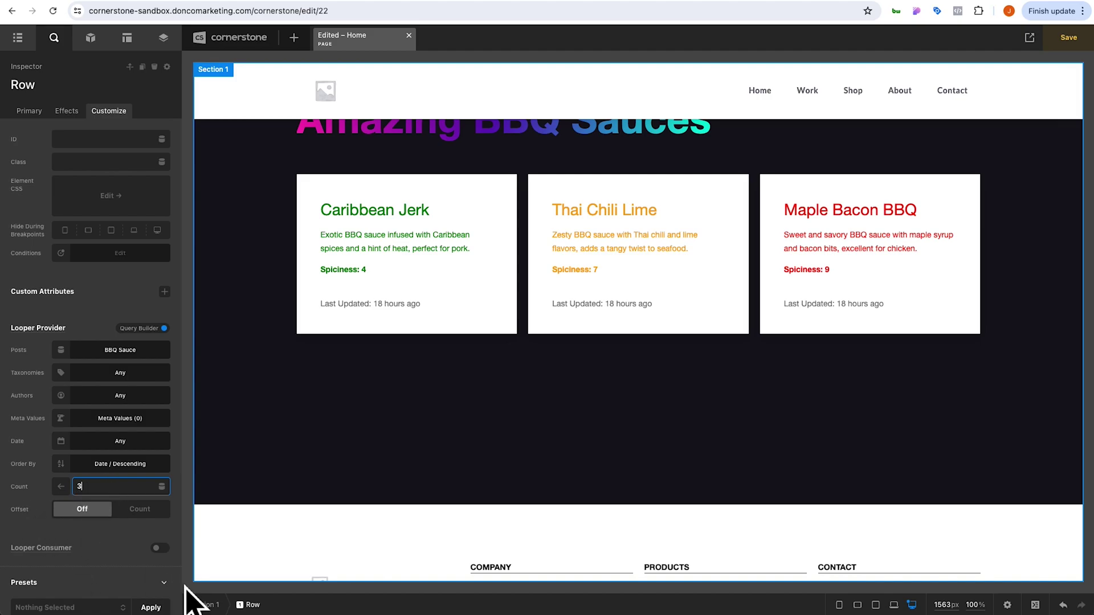
- Replace the Looper Provider's count with the expression {{ 3 + url.param({"key":"load"}) }}
{"action": "key", "text": "BackSpace"}
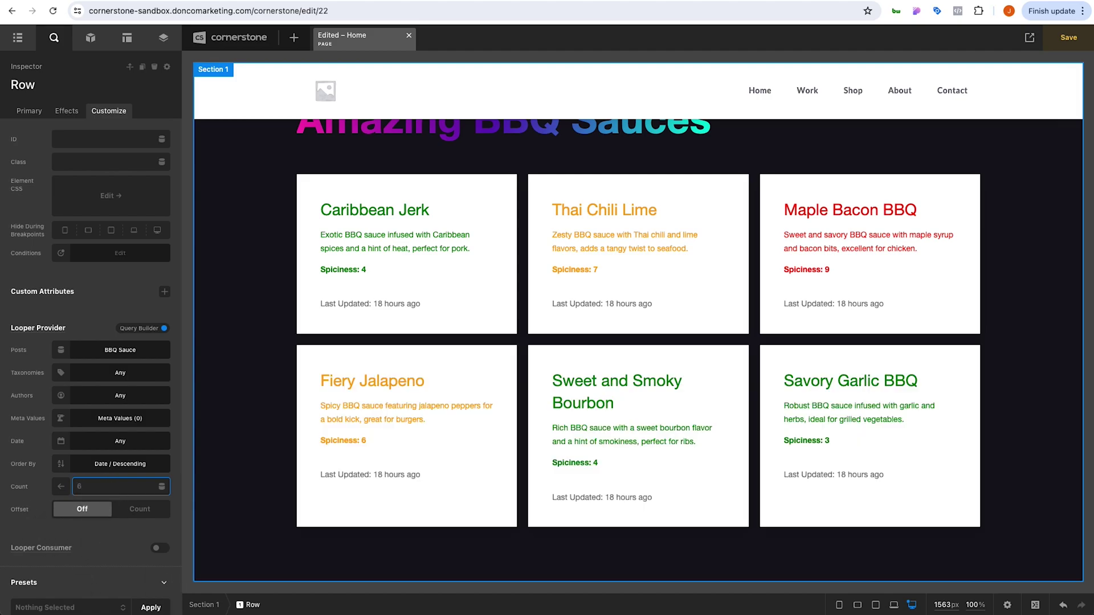
{"action": "type", "text": "{{"}
{"action": "type", "text": " 3"}
{"action": "type", "text": " +"}
{"action": "type", "text": " url.param"}
{"action": "type", "text": "("}
{"action": "type", "text": "{\"key\""}
{"action": "type", "text": ":\"loa"}
{"action": "type", "text": "d\""}
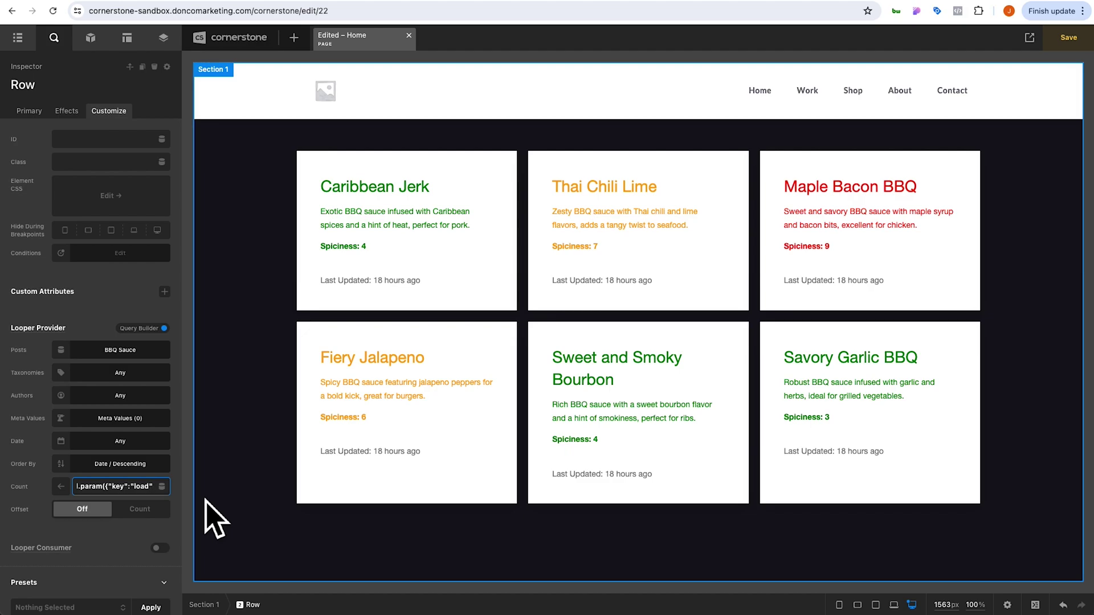
{"action": "type", "text": "}) }}"}
- Examine each part of the count expression: the braces, the base number, url.param and the "load" key
{"action": "left_click_drag", "start_coordinate": [188, 479], "coordinate": [275, 501]}
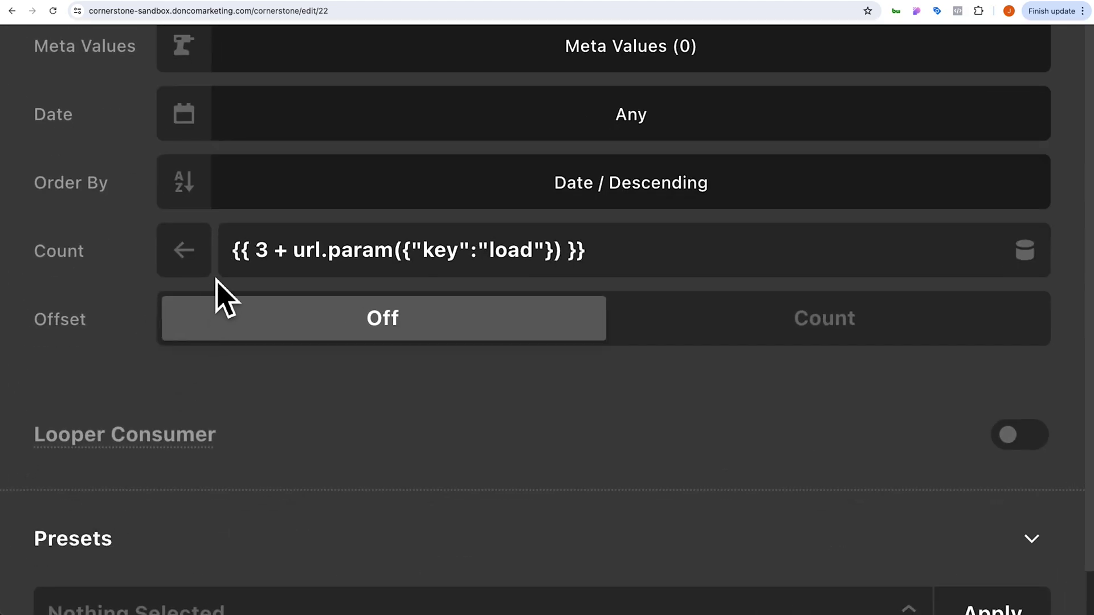
{"action": "double_click", "coordinate": [241, 265]}
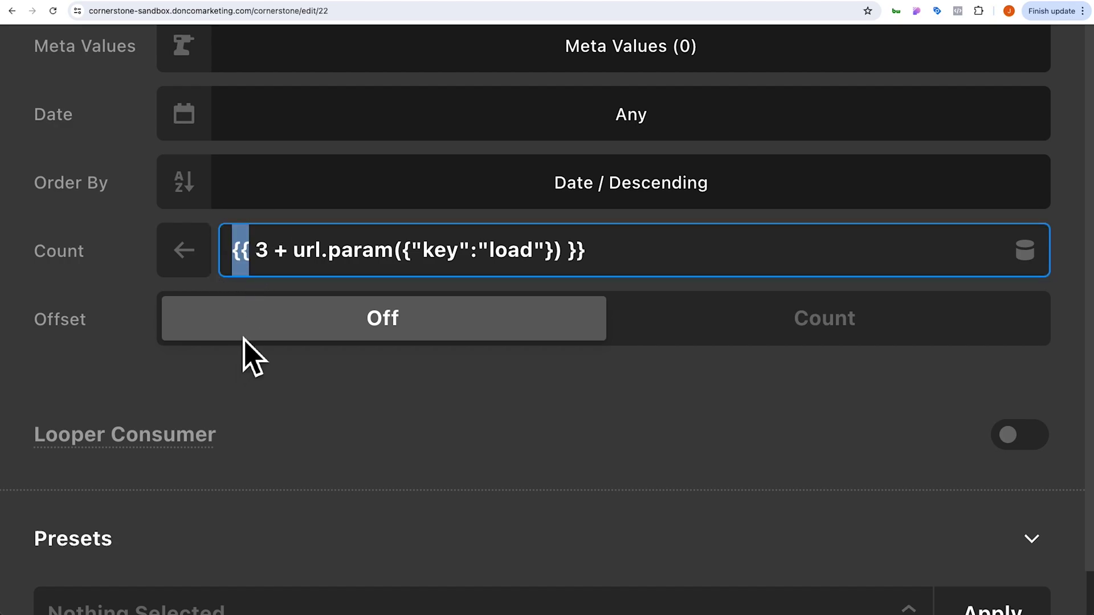
{"action": "double_click", "coordinate": [261, 251]}
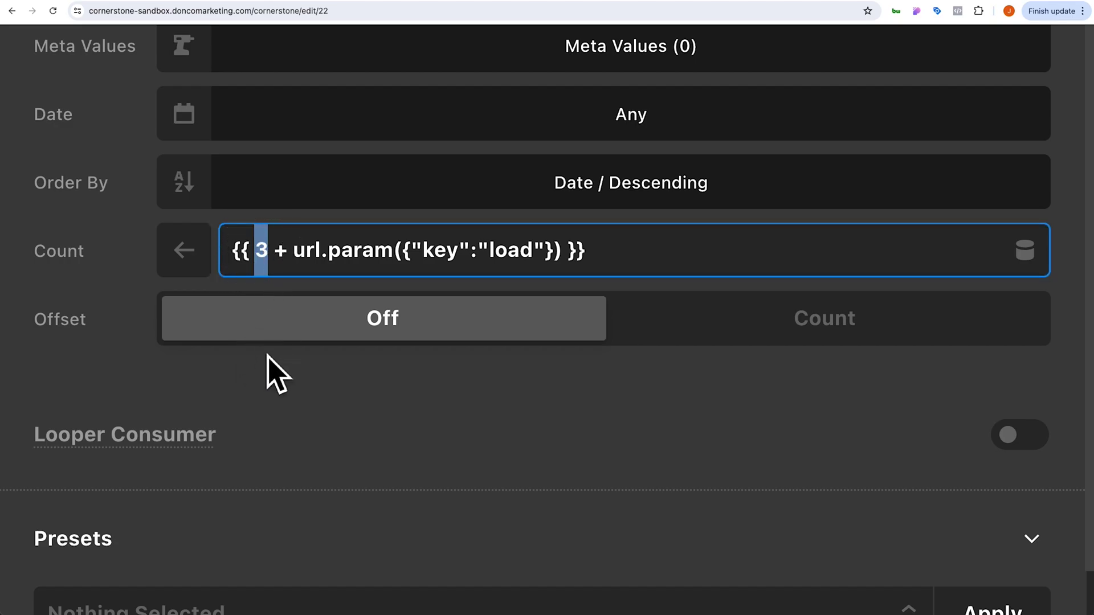
{"action": "left_click_drag", "start_coordinate": [289, 269], "coordinate": [398, 273]}
{"action": "left_click_drag", "start_coordinate": [477, 273], "coordinate": [546, 272]}
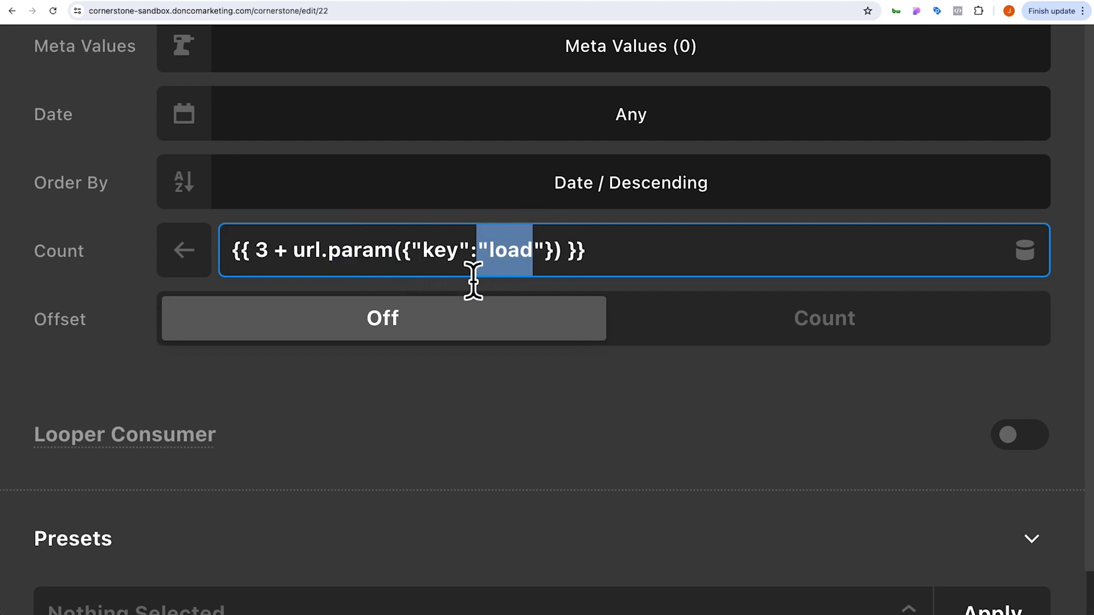
{"action": "left_click_drag", "start_coordinate": [542, 272], "coordinate": [599, 337]}
{"action": "left_click", "coordinate": [569, 257]}
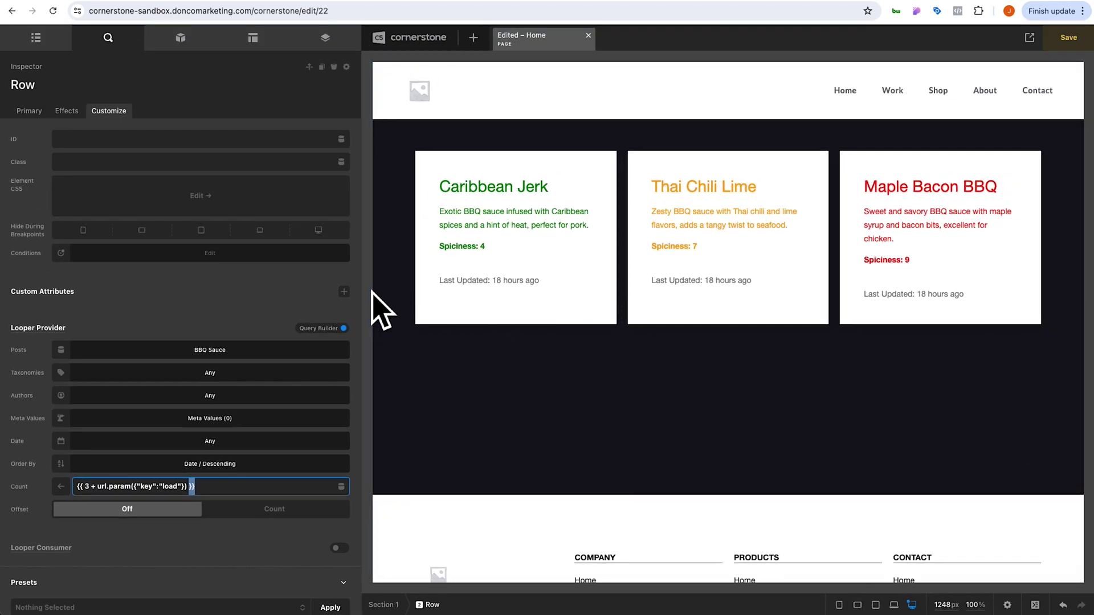
{"action": "left_click_drag", "start_coordinate": [368, 294], "coordinate": [181, 290]}
- Save the Home page and switch to its live version in the browser
{"action": "scroll", "coordinate": [262, 279], "scroll_direction": "up", "scroll_amount": 5}
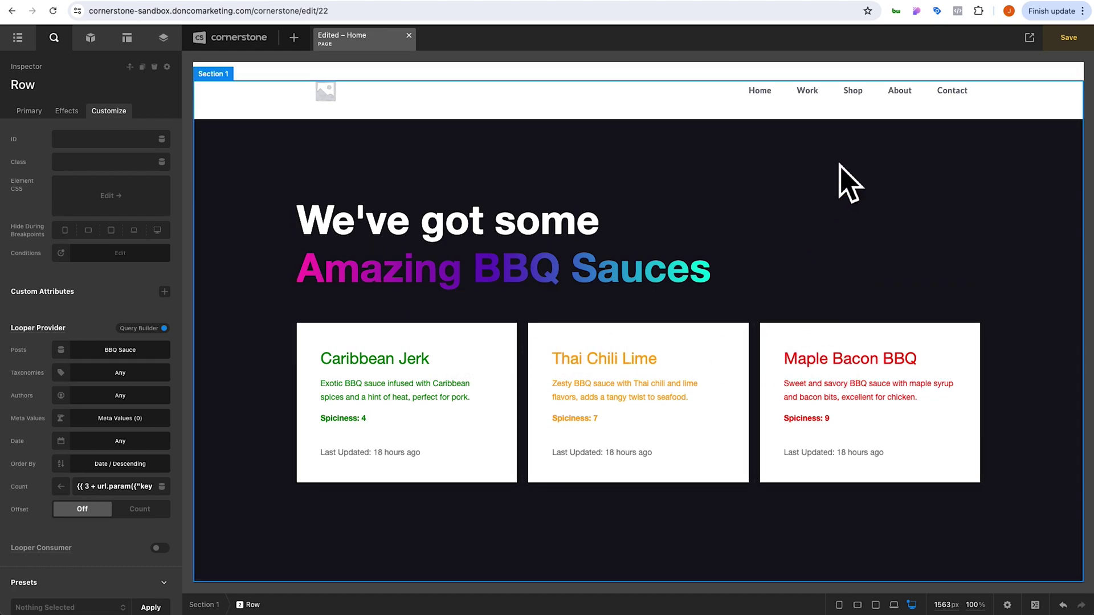
{"action": "key", "text": "ctrl+s"}
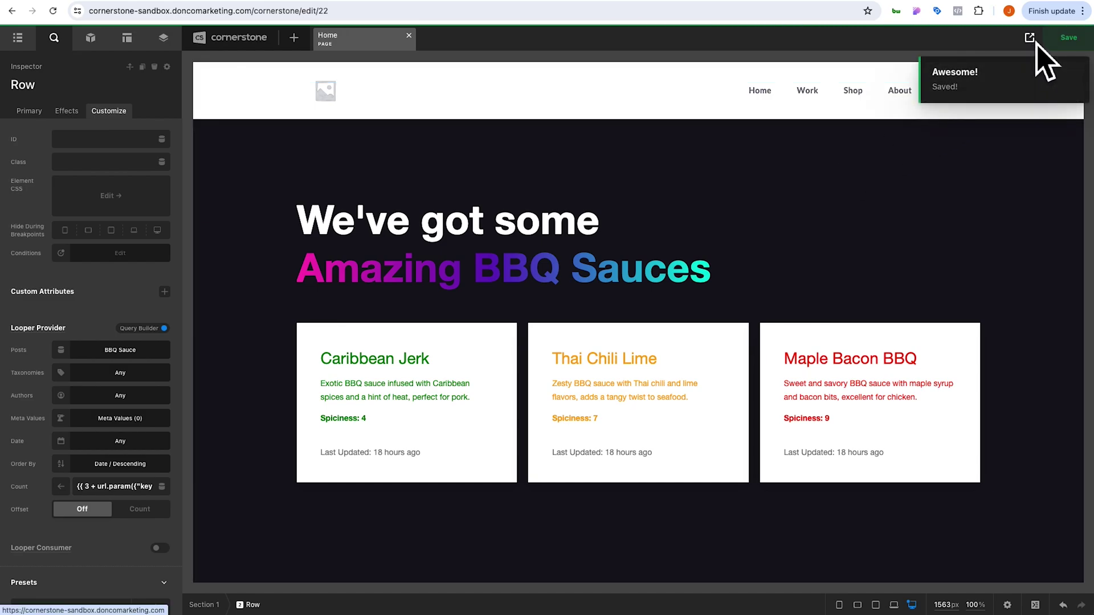
{"action": "left_click", "coordinate": [434, 2]}
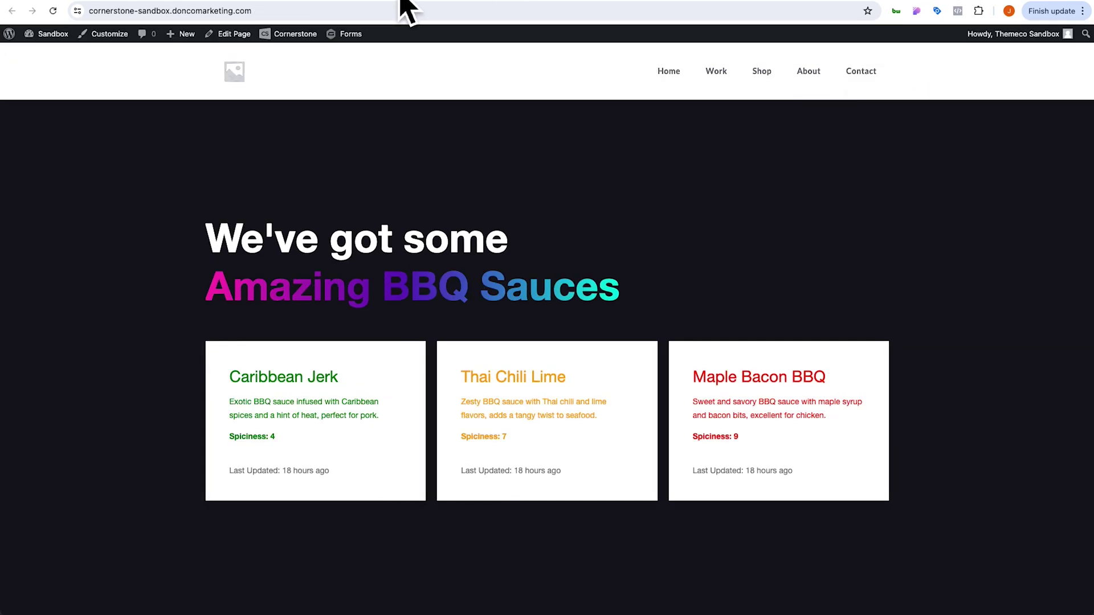
- Load the live Home page with the query ?load=3 and check the sauce grid
{"action": "left_click", "coordinate": [273, 10]}
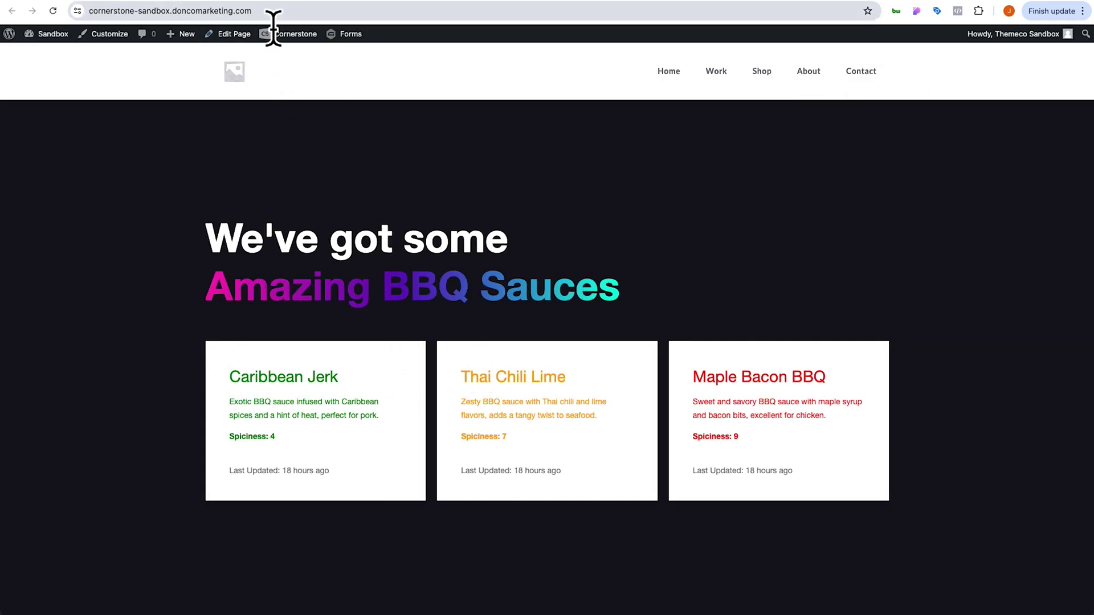
{"action": "left_click", "coordinate": [335, 12]}
{"action": "left_click", "coordinate": [335, 12]}
{"action": "type", "text": "?load=3"}
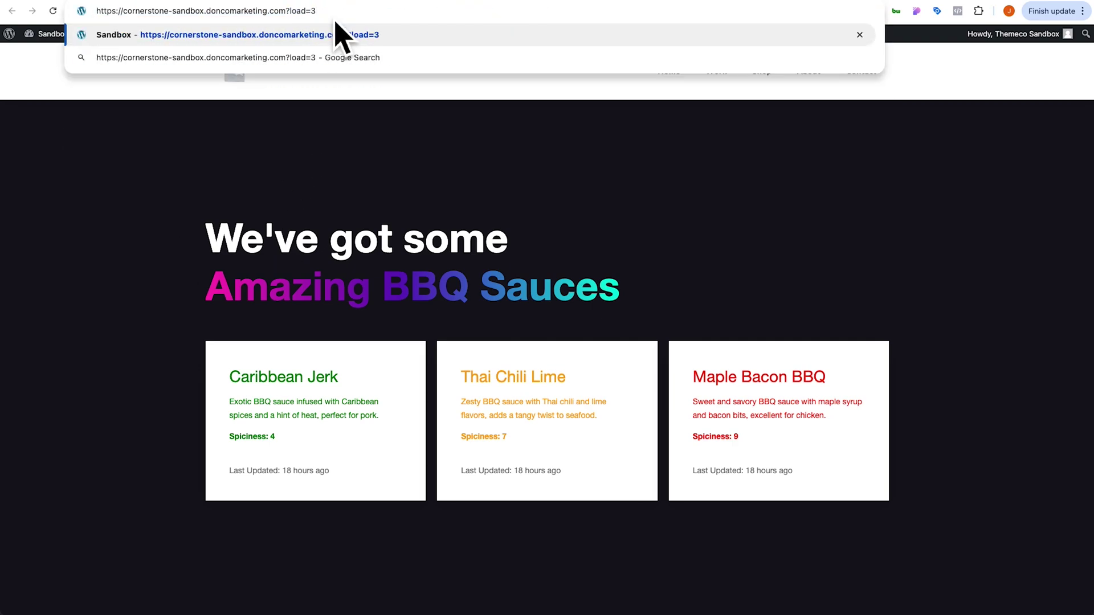
{"action": "key", "text": "Return"}
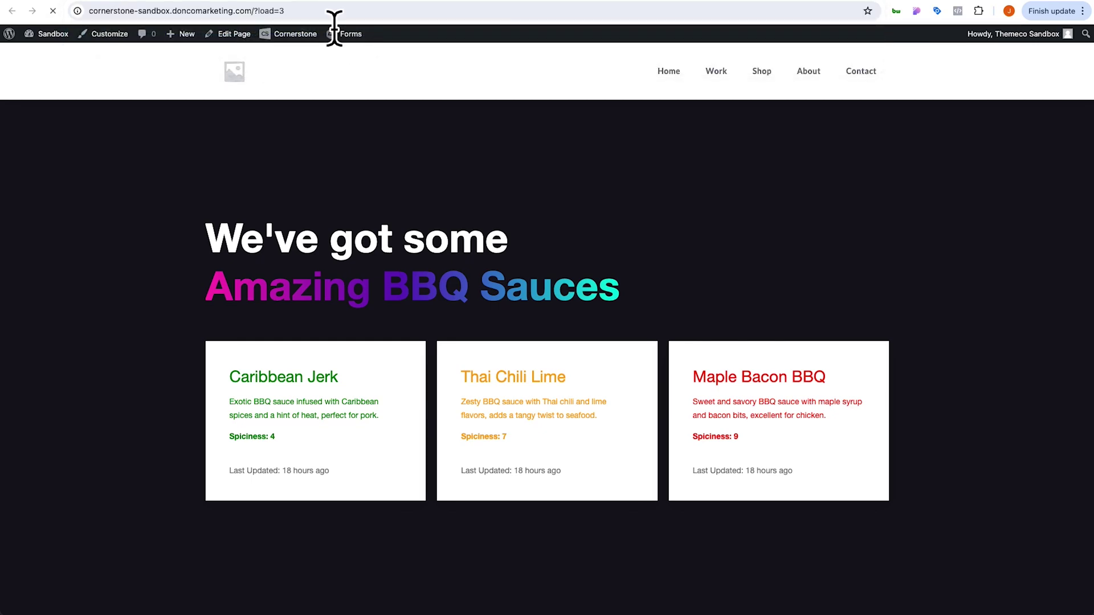
{"action": "scroll", "coordinate": [318, 208], "scroll_direction": "down", "scroll_amount": 2}
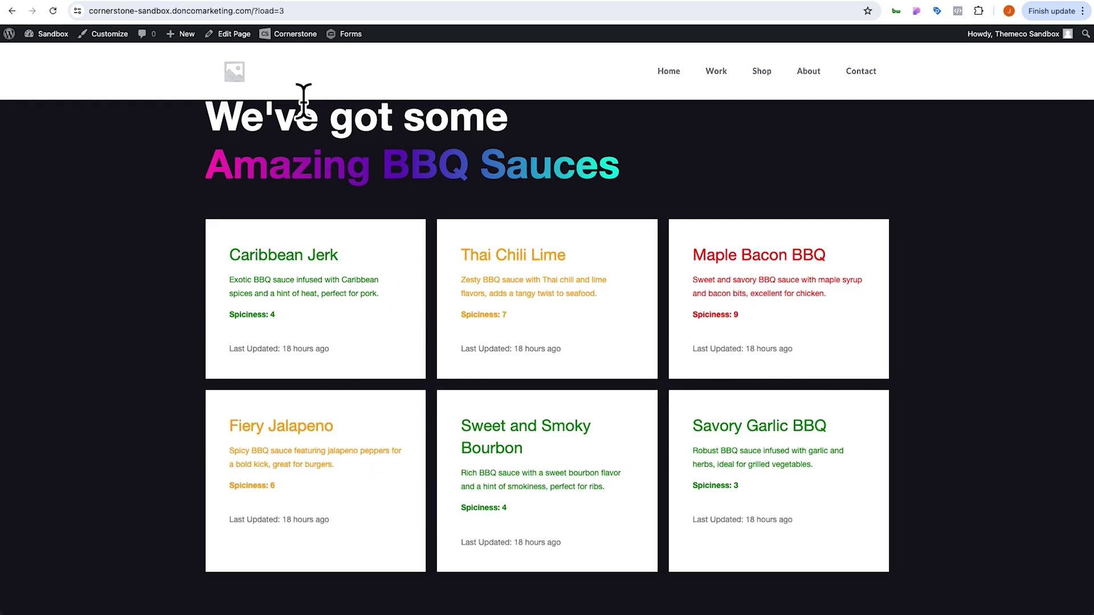
- Reload the live page with the load parameter set to 6, check the sauce grid and return to the Cornerstone editor
{"action": "left_click_drag", "start_coordinate": [305, 10], "coordinate": [319, 29]}
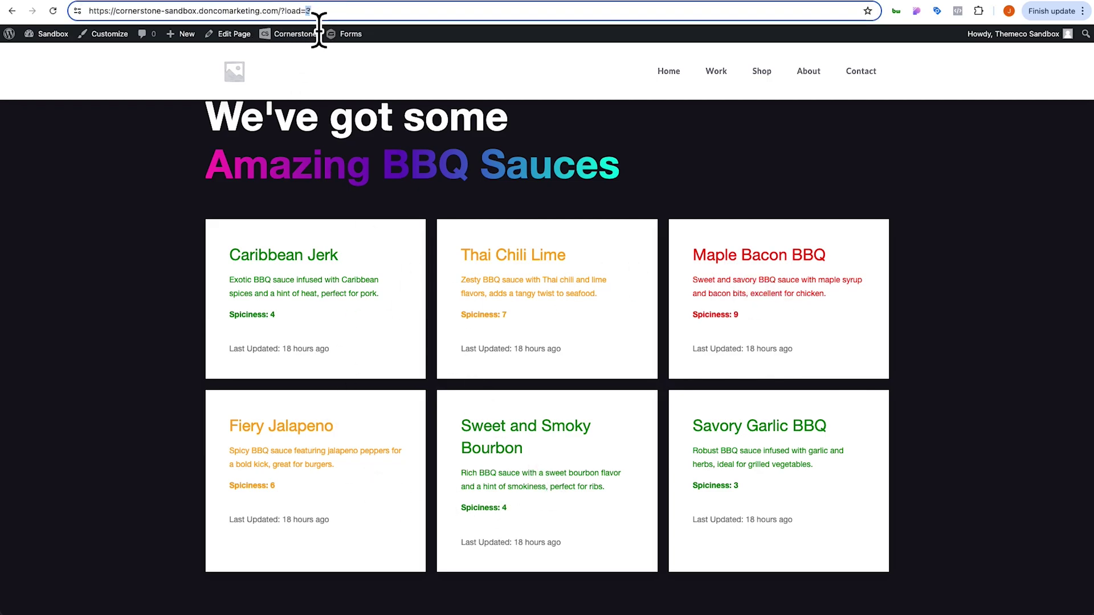
{"action": "type", "text": "6"}
{"action": "key", "text": "Return"}
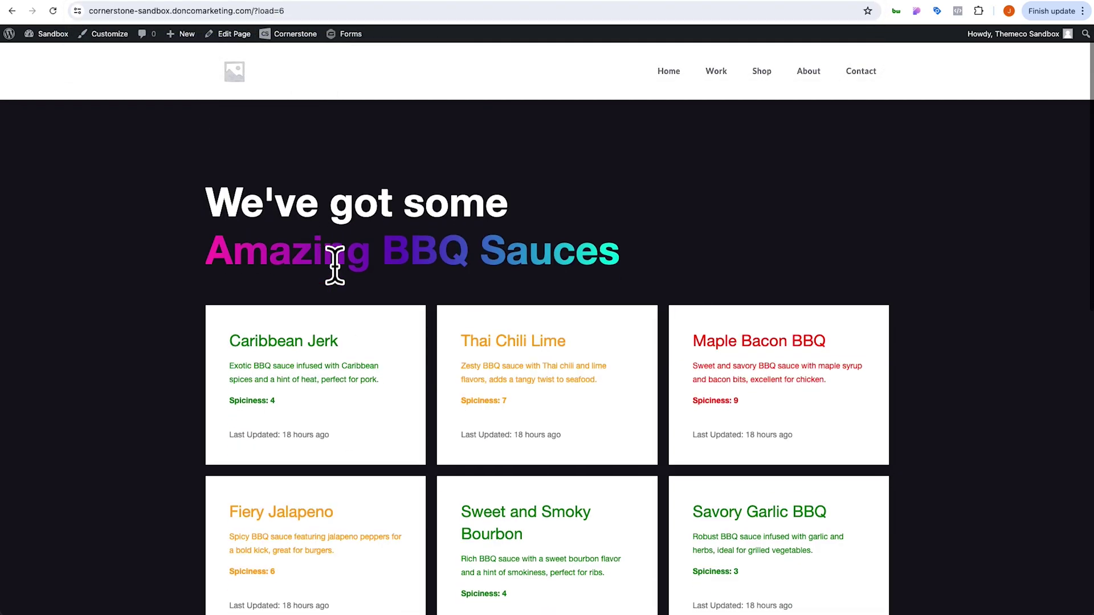
{"action": "scroll", "coordinate": [296, 239], "scroll_direction": "down", "scroll_amount": 5}
{"action": "scroll", "coordinate": [314, 391], "scroll_direction": "up", "scroll_amount": 5}
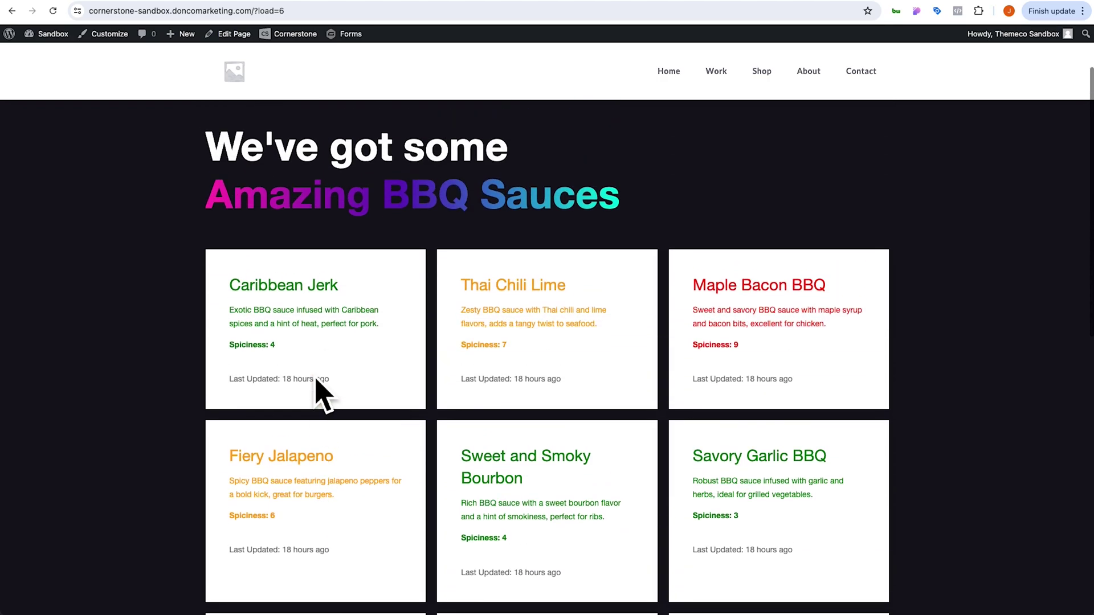
{"action": "scroll", "coordinate": [312, 387], "scroll_direction": "down", "scroll_amount": 3}
{"action": "double_click", "coordinate": [282, 10]}
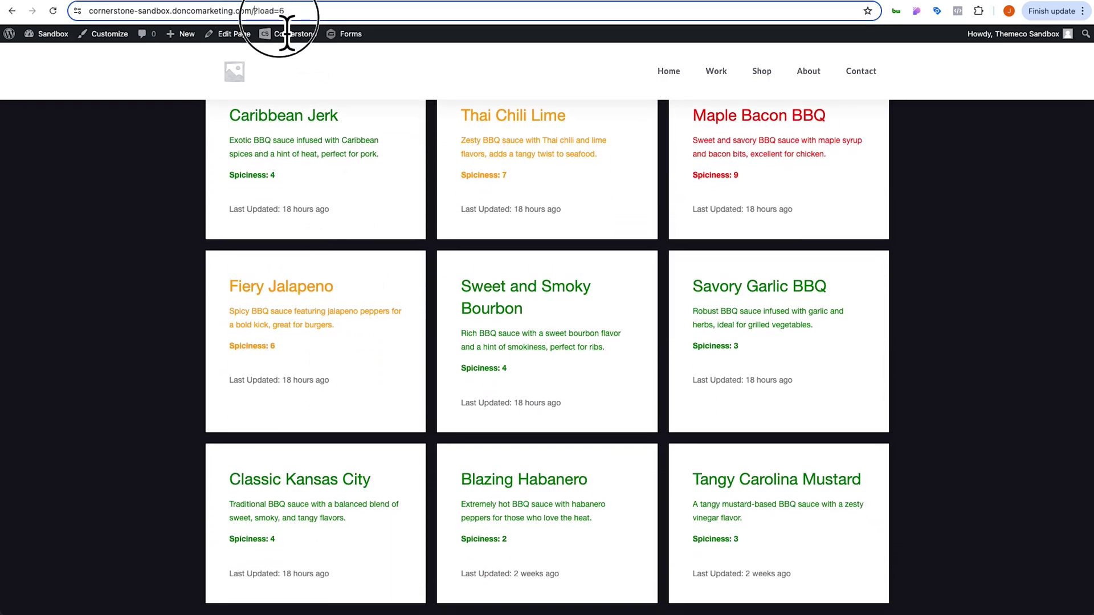
{"action": "key", "text": "Return"}
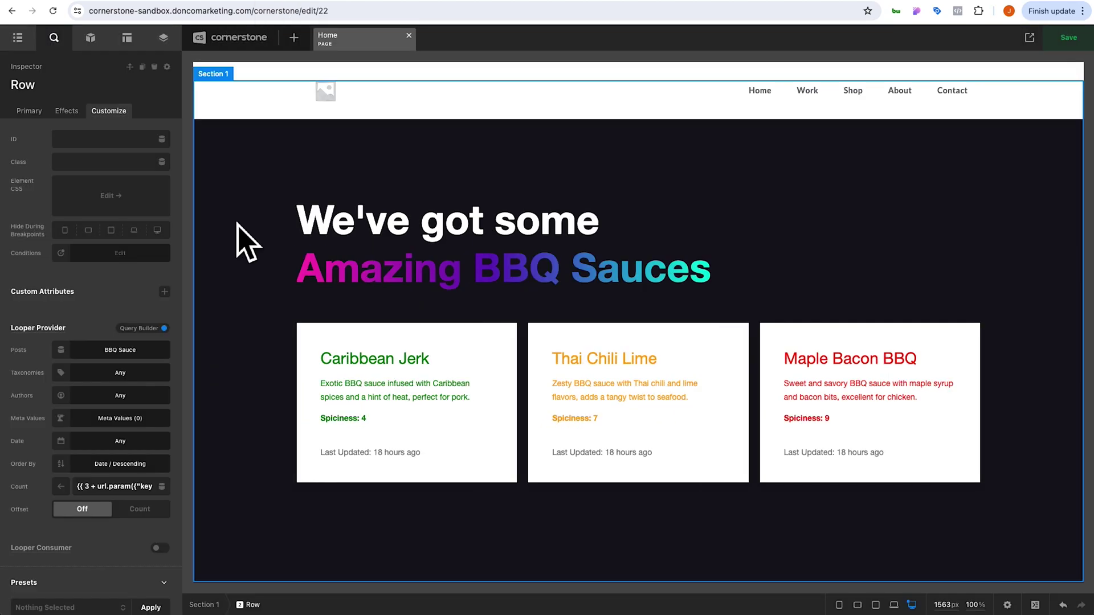
- Add a Div (Global Margin) below the row in Section 1 and set its top margin to 4em
{"action": "left_click", "coordinate": [236, 257]}
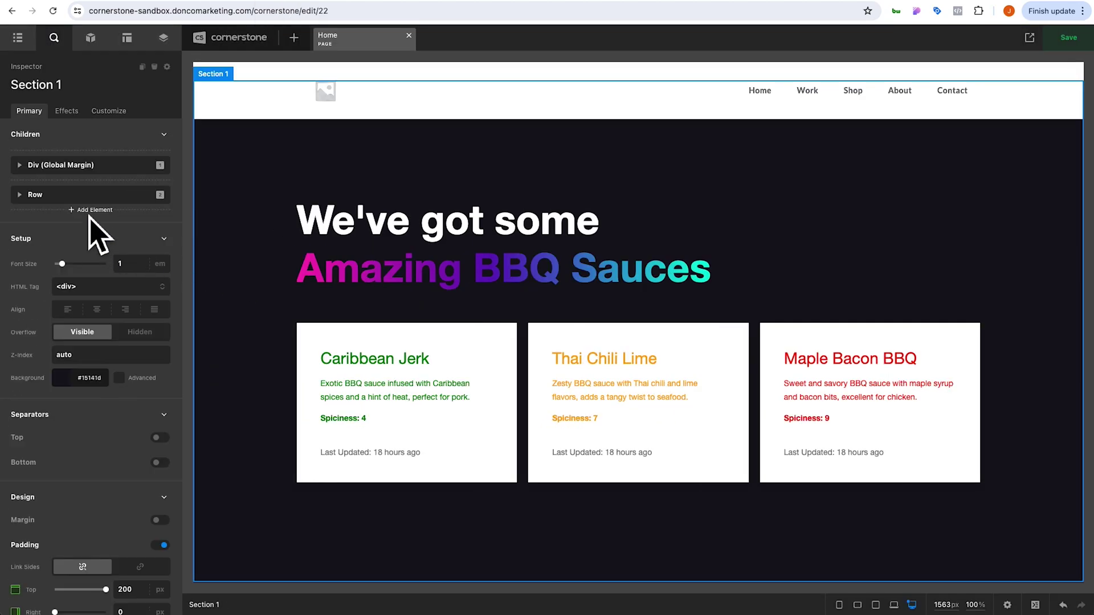
{"action": "left_click", "coordinate": [87, 210]}
{"action": "left_click", "coordinate": [86, 318]}
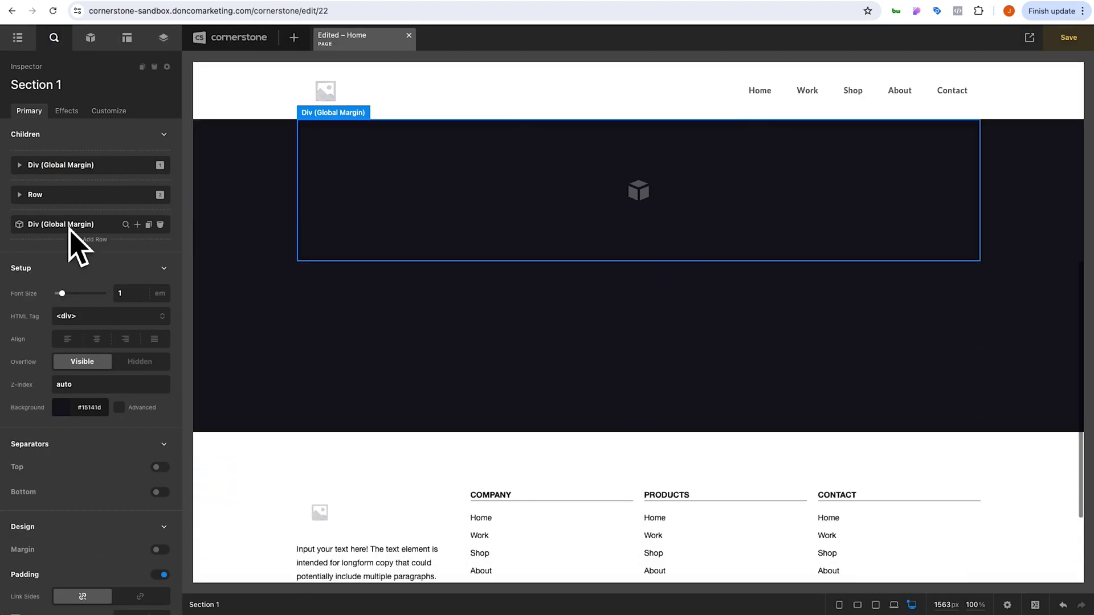
{"action": "scroll", "coordinate": [342, 302], "scroll_direction": "up", "scroll_amount": 2}
{"action": "left_click", "coordinate": [349, 363]}
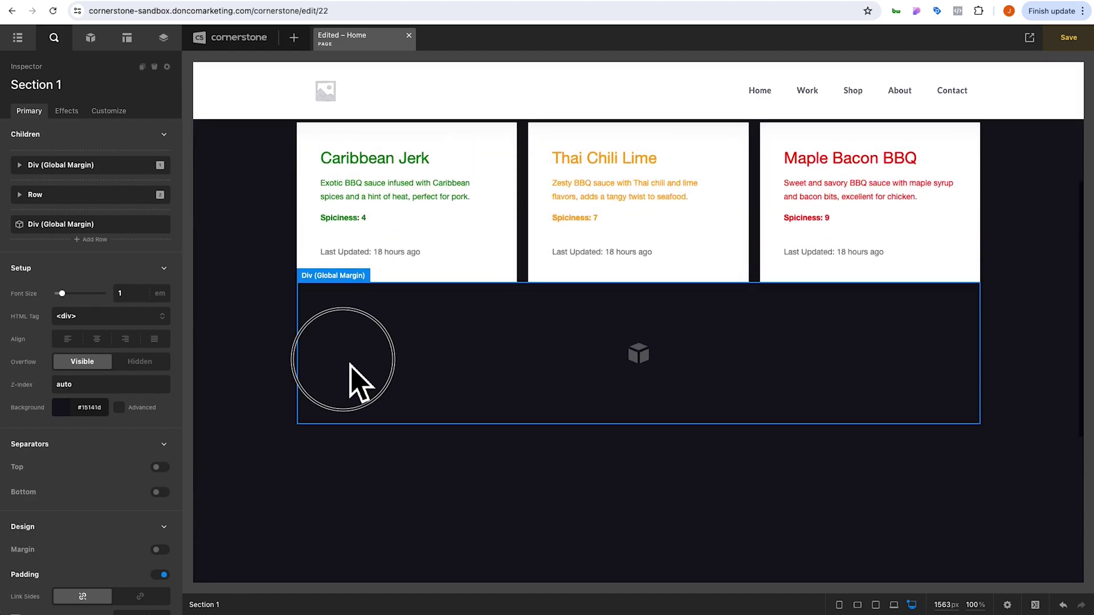
{"action": "scroll", "coordinate": [122, 442], "scroll_direction": "down", "scroll_amount": 5}
{"action": "left_click", "coordinate": [141, 500]}
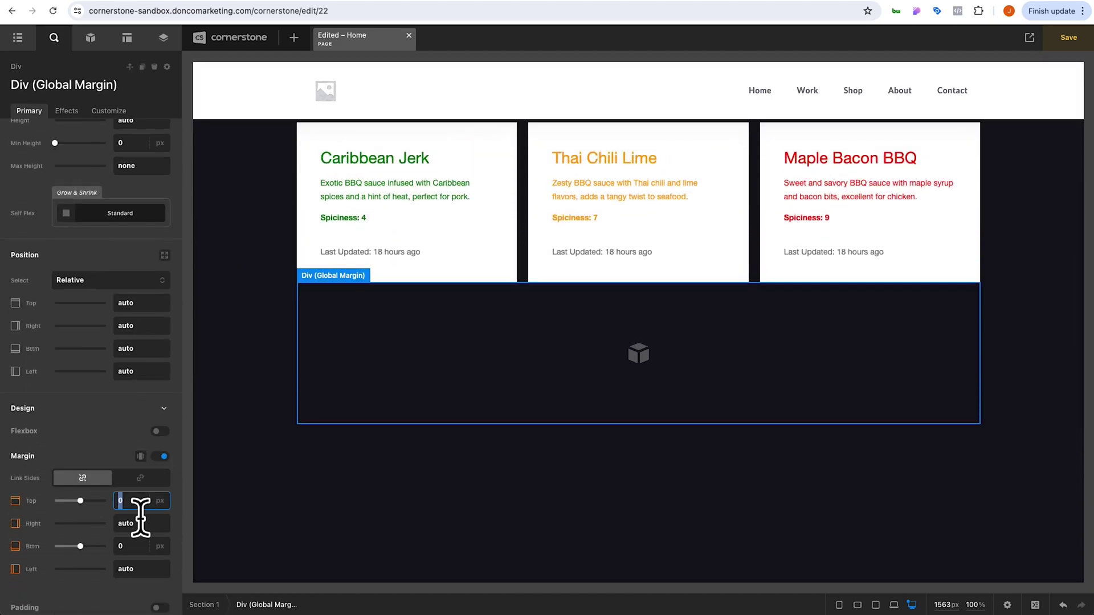
{"action": "type", "text": "4em"}
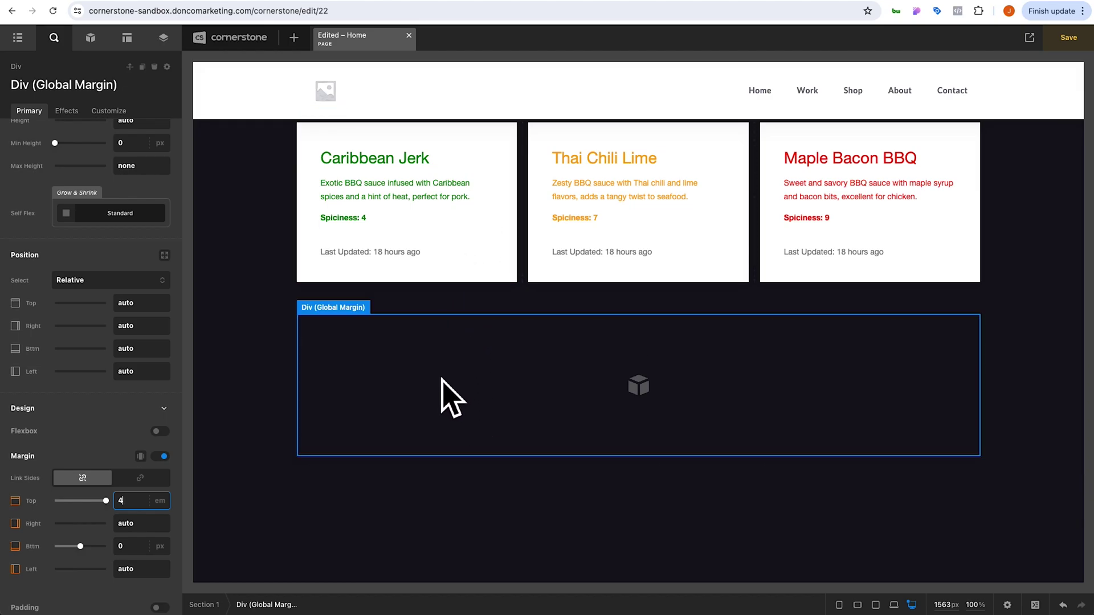
- Find the Button element and place one inside the new div below the sauce cards
{"action": "left_click", "coordinate": [394, 397]}
{"action": "left_click", "coordinate": [91, 38]}
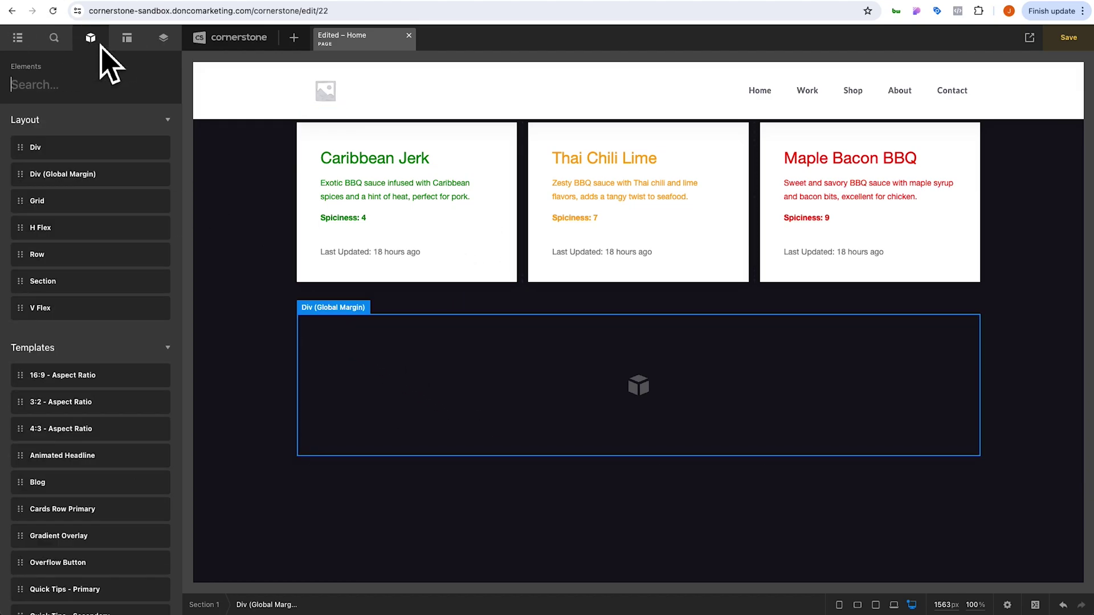
{"action": "type", "text": "button"}
{"action": "left_click_drag", "start_coordinate": [74, 147], "coordinate": [454, 408]}
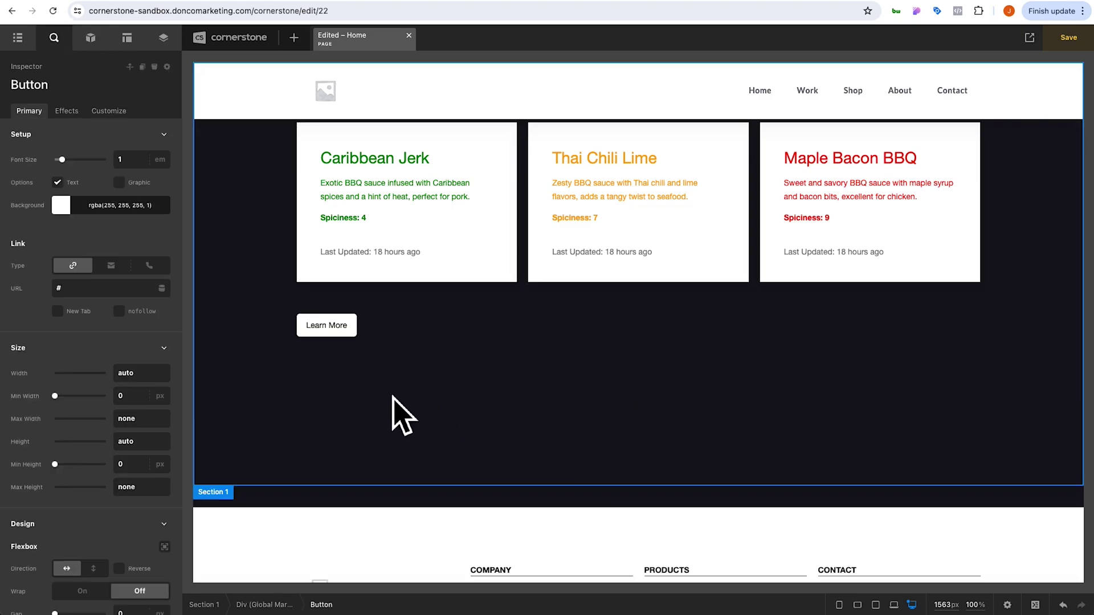
- Turn on Flexbox for the button's parent div with a column direction, centering its content horizontally and vertically
{"action": "left_click", "coordinate": [430, 334]}
{"action": "scroll", "coordinate": [97, 460], "scroll_direction": "down", "scroll_amount": 5}
{"action": "scroll", "coordinate": [168, 456], "scroll_direction": "down", "scroll_amount": 5}
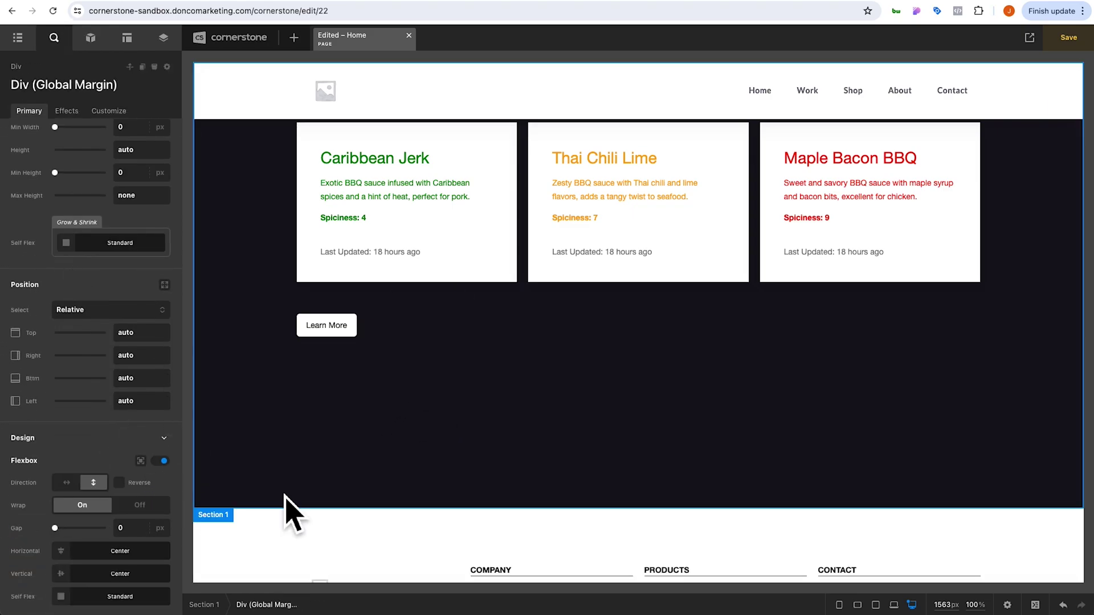
- Change the button's primary text to "Load More"
{"action": "left_click", "coordinate": [642, 335]}
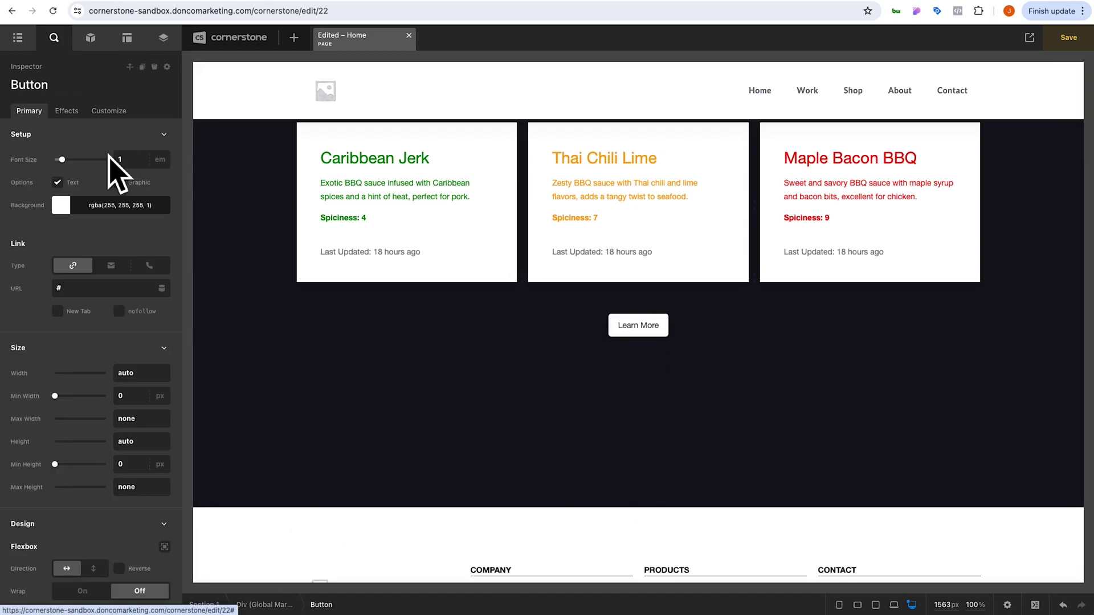
{"action": "scroll", "coordinate": [85, 307], "scroll_direction": "down", "scroll_amount": 10}
{"action": "scroll", "coordinate": [80, 342], "scroll_direction": "down", "scroll_amount": 5}
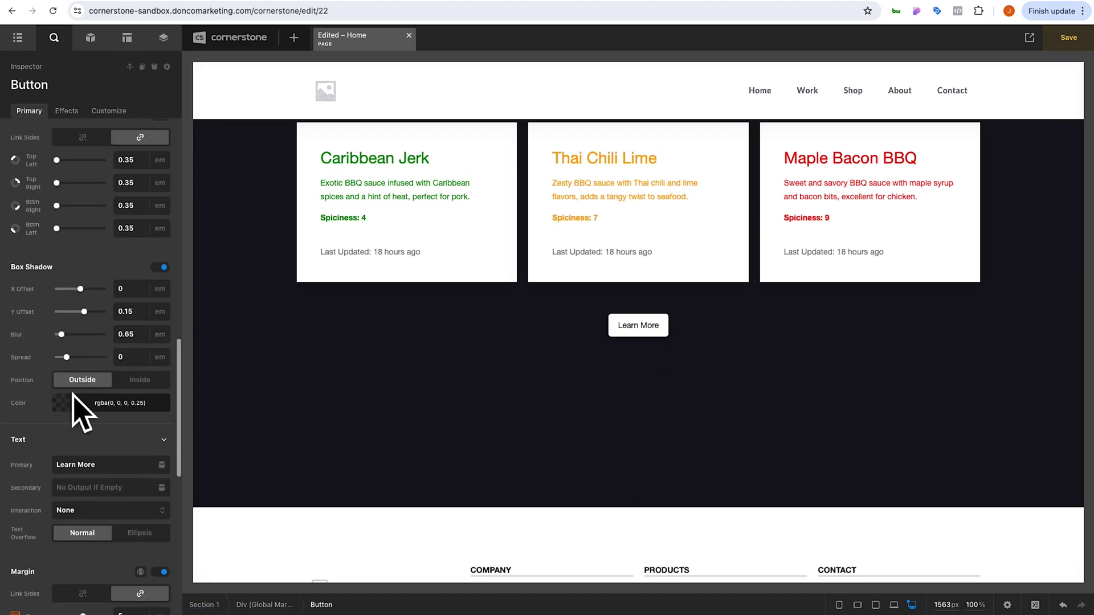
{"action": "triple_click", "coordinate": [86, 464]}
{"action": "type", "text": "Load More"}
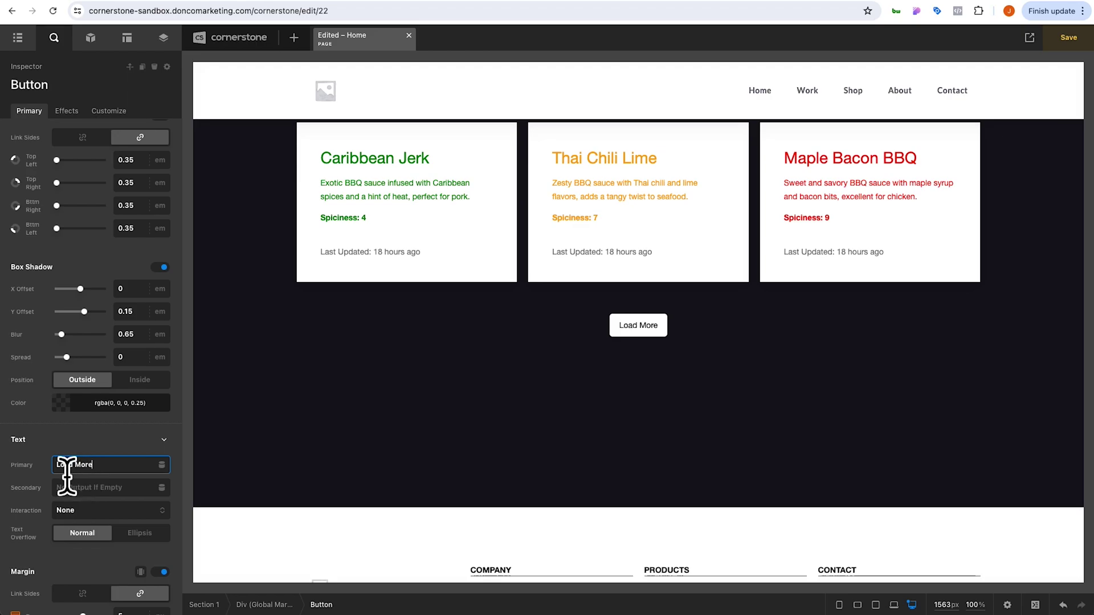
- Set the button's link URL to ?load={{ url.param({"key":"load"}) | default(0) + 3 }}
{"action": "scroll", "coordinate": [67, 475], "scroll_direction": "up", "scroll_amount": 15}
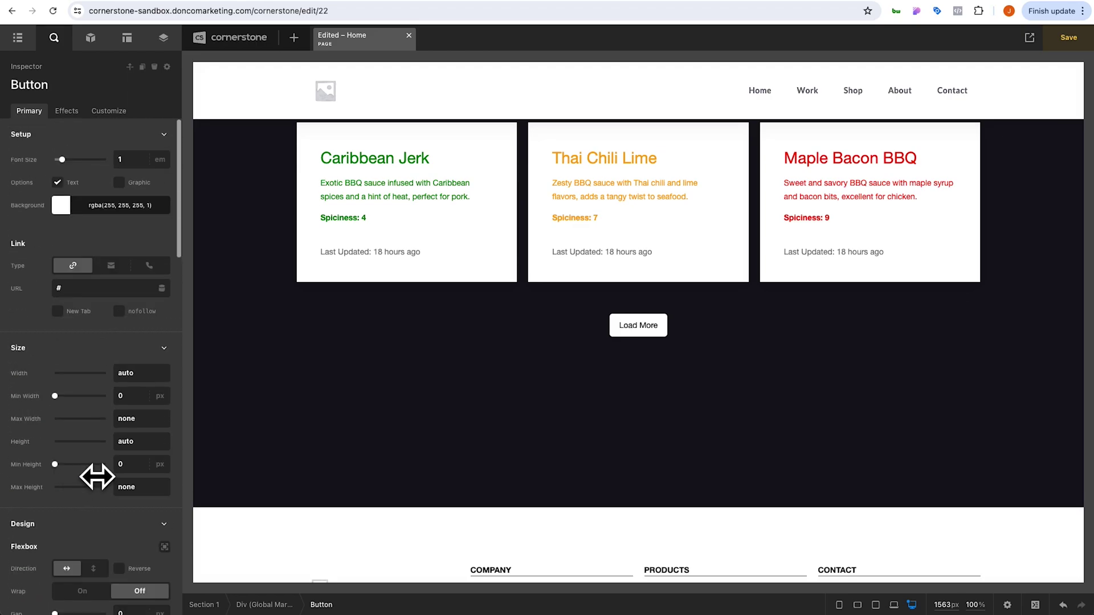
{"action": "left_click", "coordinate": [142, 289]}
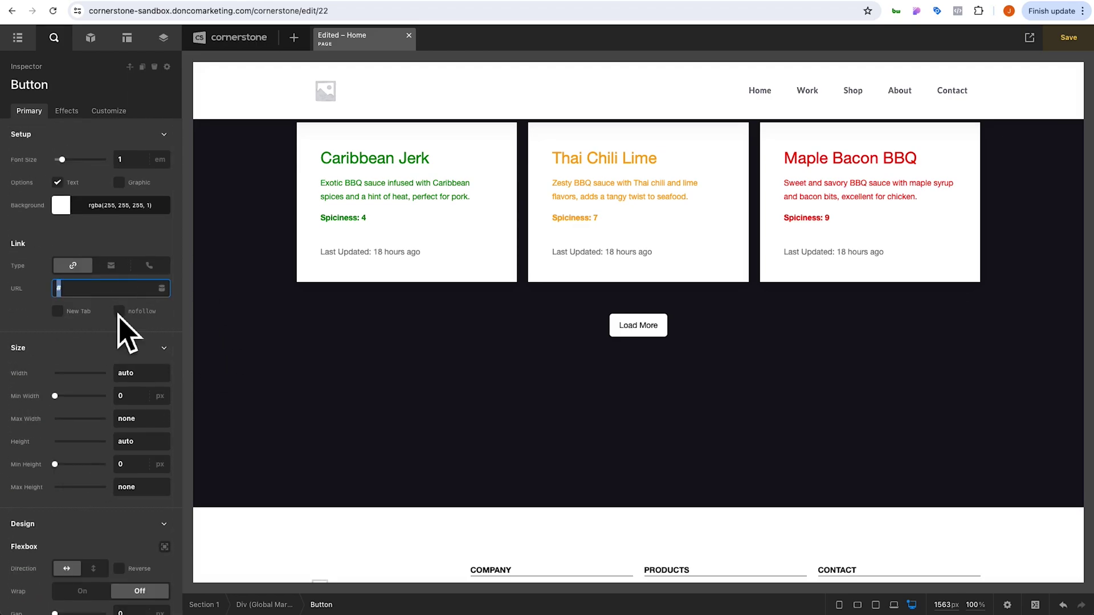
{"action": "scroll", "coordinate": [101, 302], "scroll_direction": "down", "scroll_amount": 1}
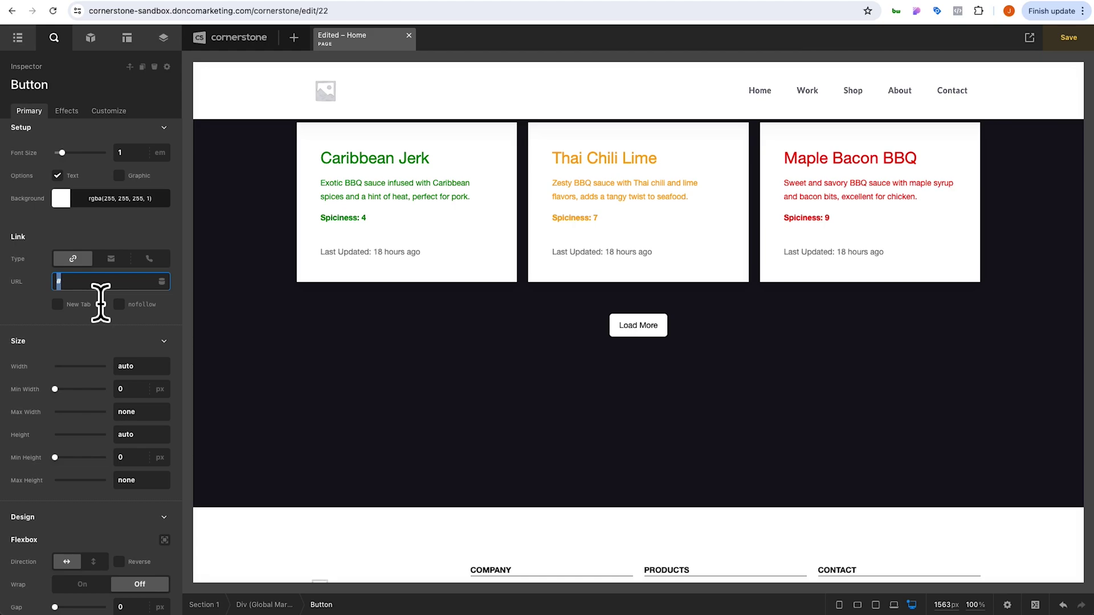
{"action": "type", "text": "?load={{ url.param({\"key\":"}
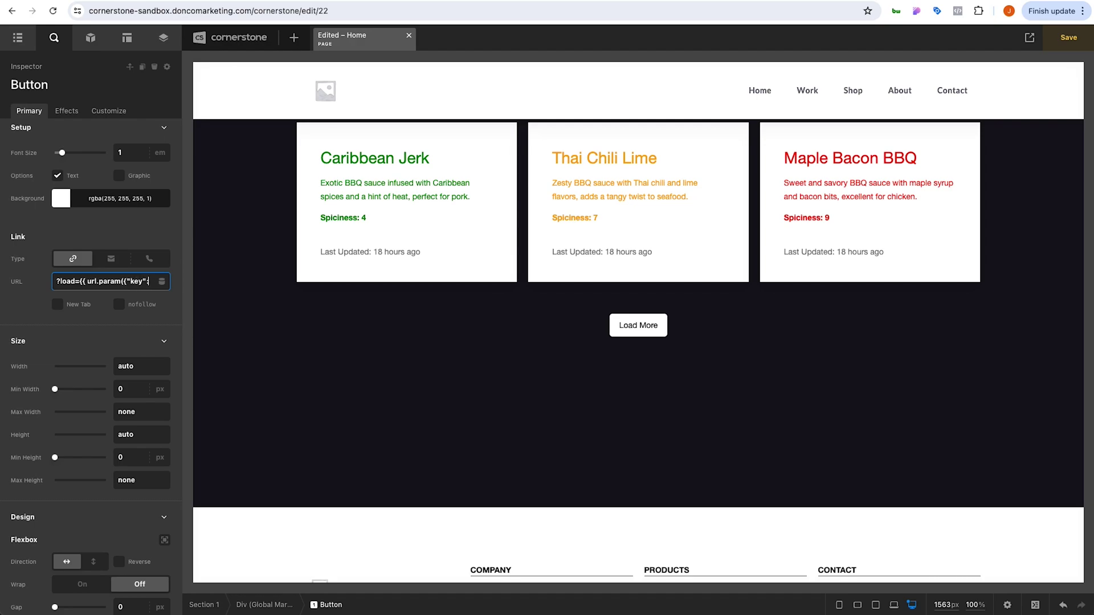
{"action": "type", "text": "\"load"}
{"action": "type", "text": "\""}
{"action": "type", "text": "}"}
{"action": "type", "text": ")"}
{"action": "type", "text": "}"}
{"action": "type", "text": " | default(0"}
{"action": "type", "text": ")"}
{"action": "type", "text": "+ 3"}
{"action": "type", "text": " }}"}
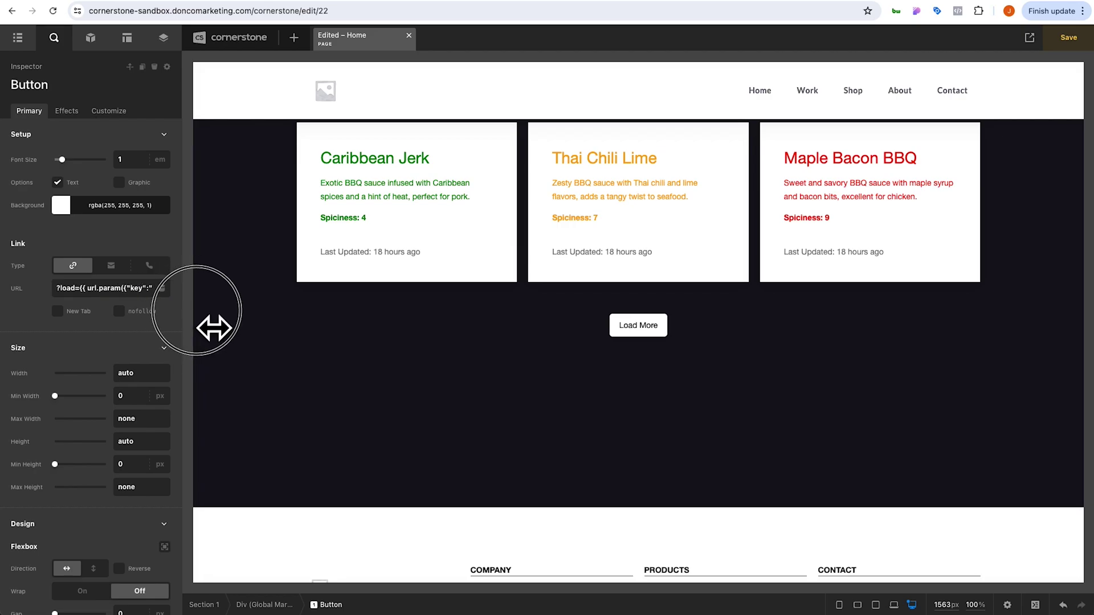
- Widen the inspector and examine each part of the link expression: the load query, url.param, the default filter and the added number
{"action": "left_click_drag", "start_coordinate": [189, 336], "coordinate": [385, 355]}
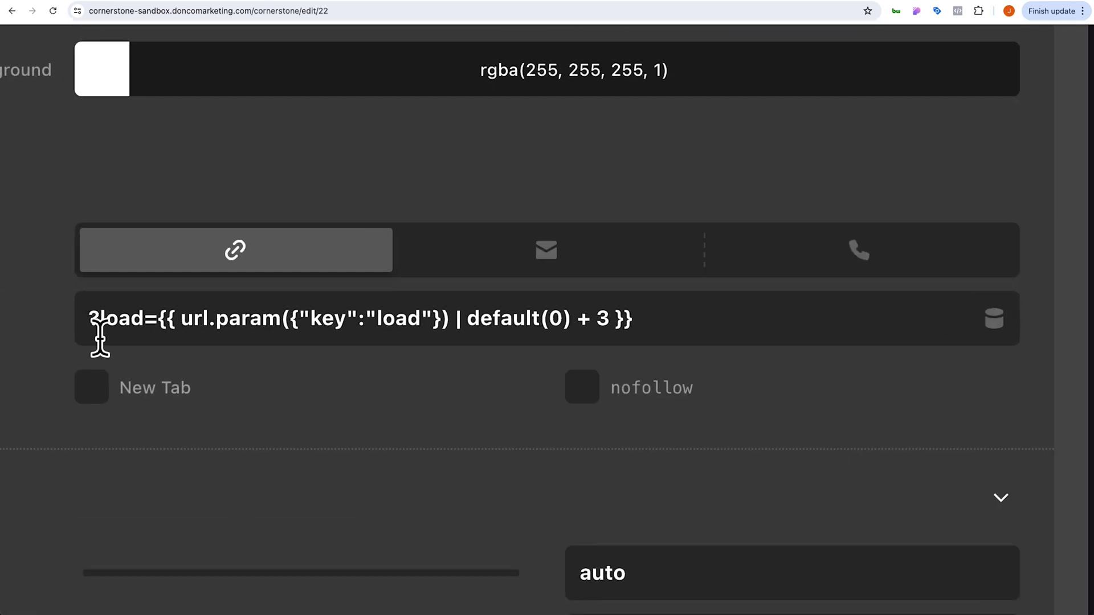
{"action": "left_click_drag", "start_coordinate": [92, 338], "coordinate": [625, 342]}
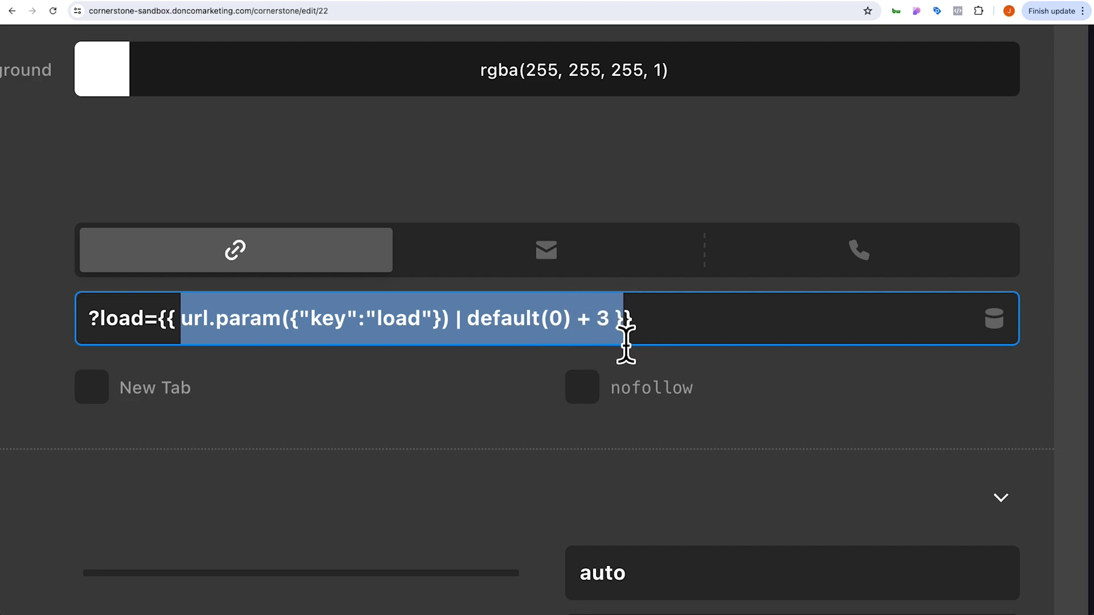
{"action": "left_click", "coordinate": [625, 342]}
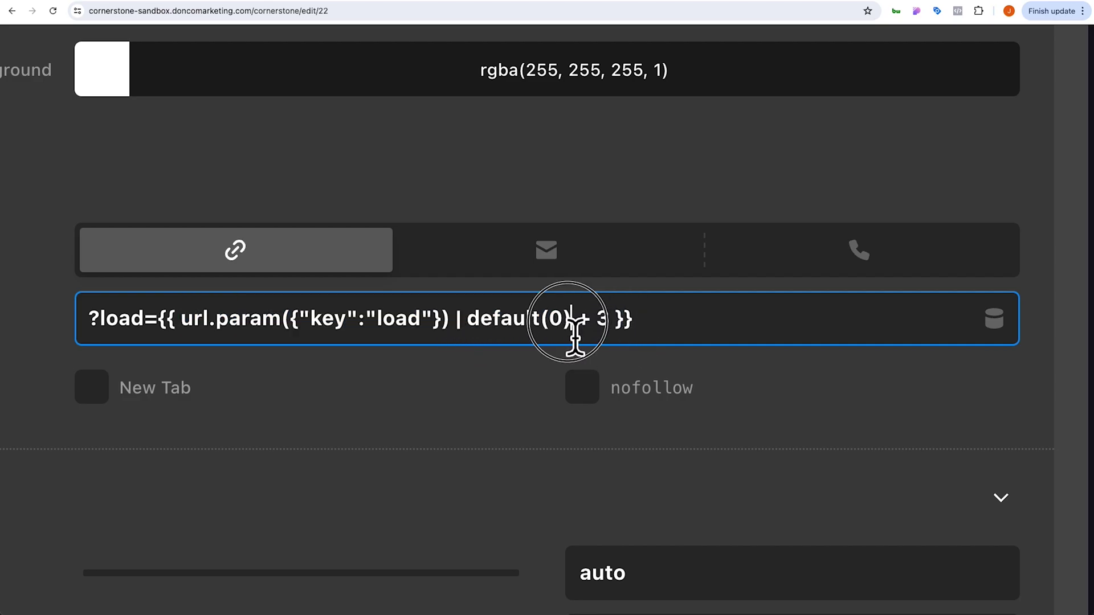
{"action": "left_click_drag", "start_coordinate": [573, 337], "coordinate": [480, 337]}
{"action": "left_click", "coordinate": [395, 322]}
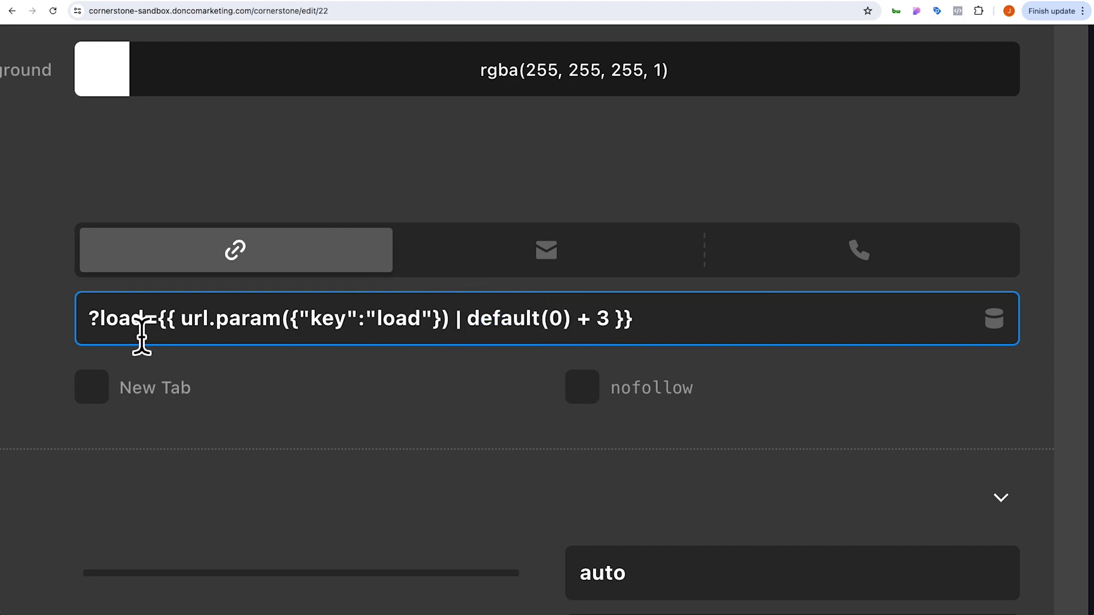
{"action": "left_click_drag", "start_coordinate": [161, 336], "coordinate": [421, 336]}
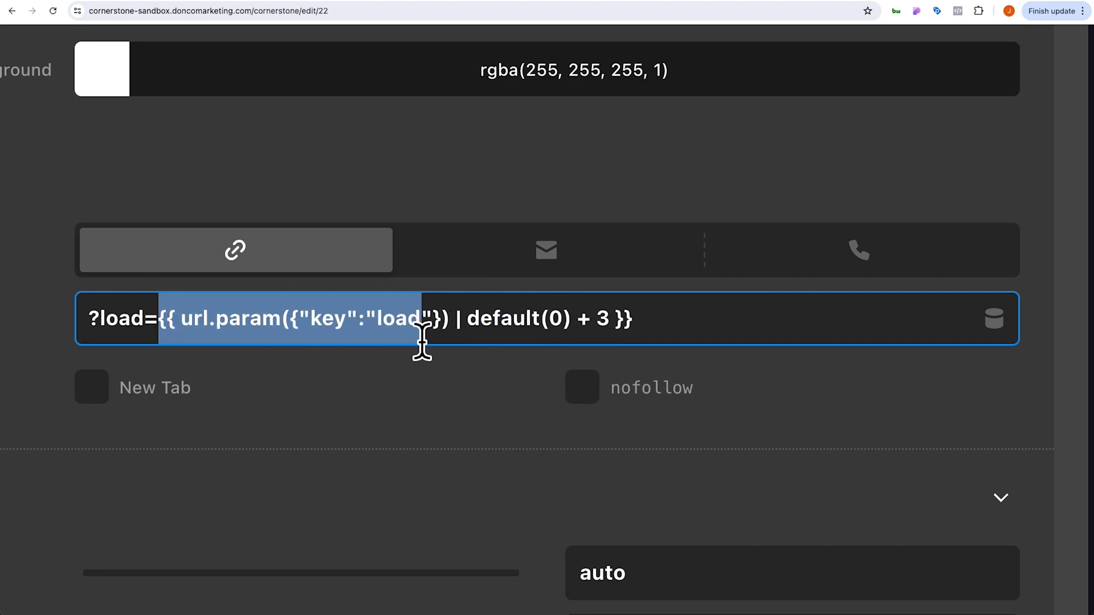
{"action": "left_click", "coordinate": [263, 342]}
{"action": "left_click", "coordinate": [183, 337]}
{"action": "left_click_drag", "start_coordinate": [182, 337], "coordinate": [451, 343]}
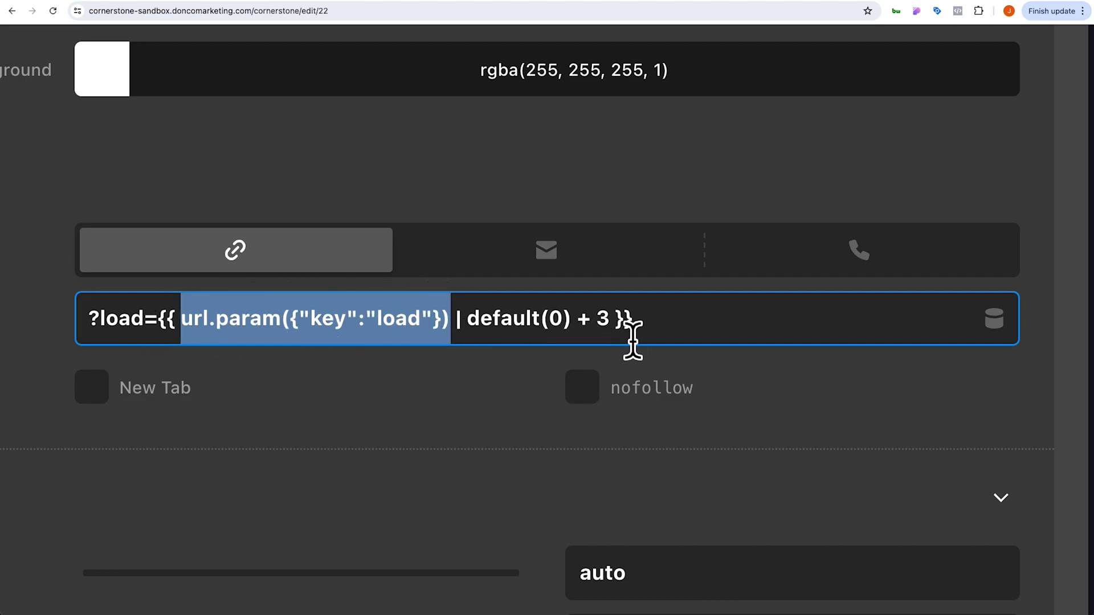
{"action": "left_click", "coordinate": [612, 340], "text": "shift"}
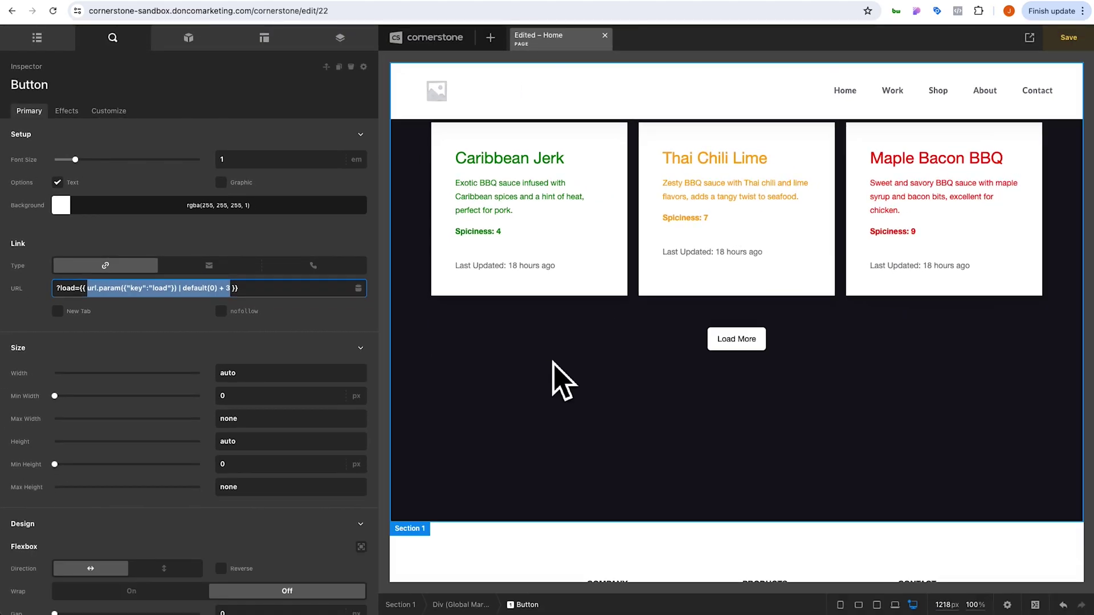
- Save the Home page and reload its live version without the ?load=6 query
{"action": "key", "text": "ctrl+s"}
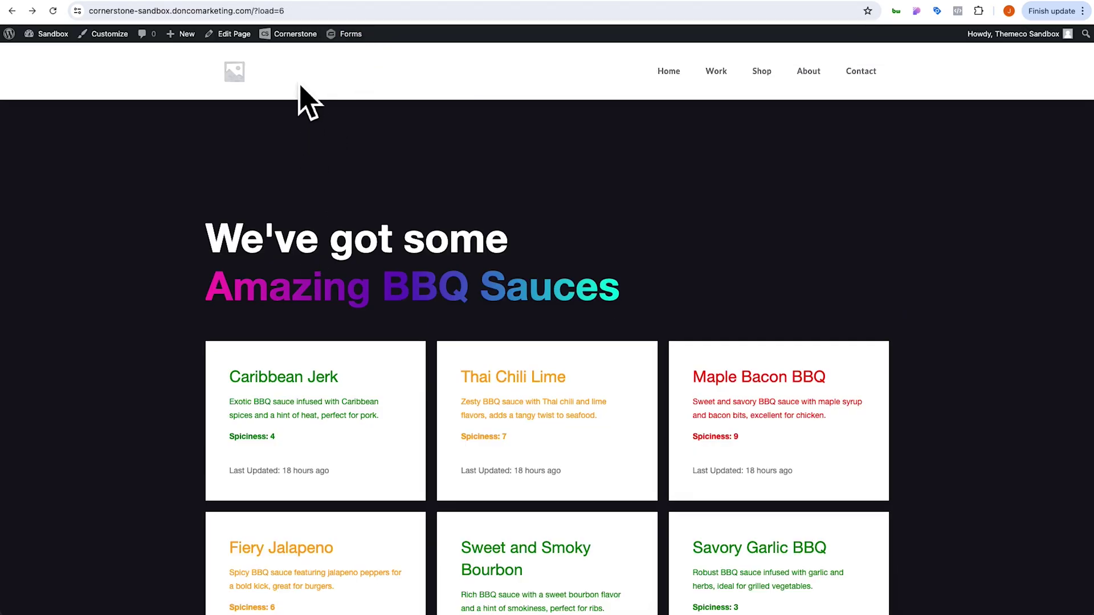
{"action": "left_click_drag", "start_coordinate": [256, 10], "coordinate": [348, 176]}
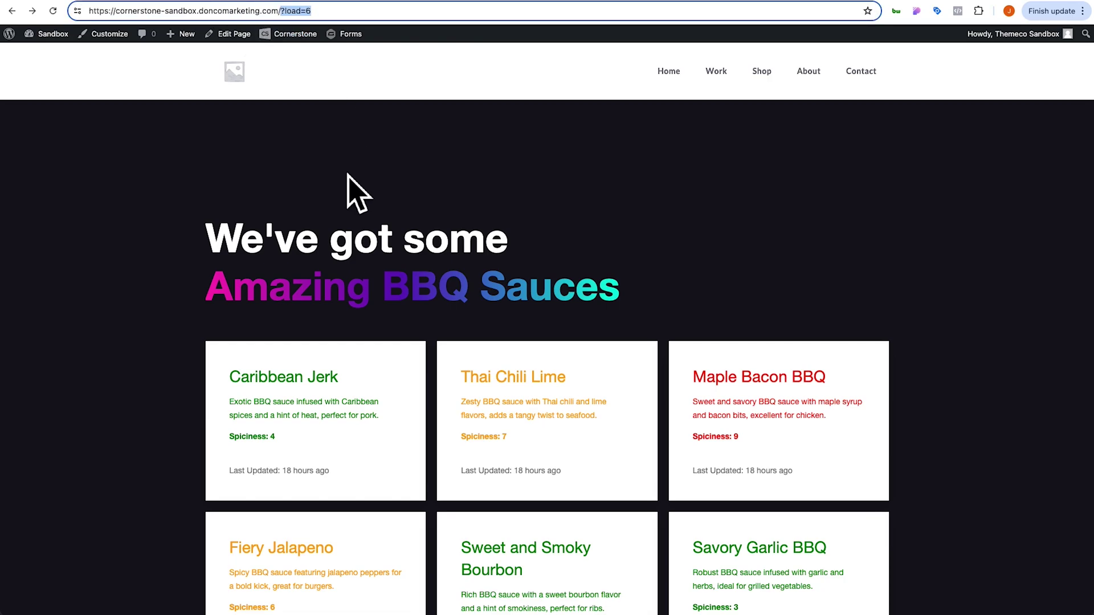
{"action": "key", "text": "BackSpace"}
{"action": "key", "text": "Return"}
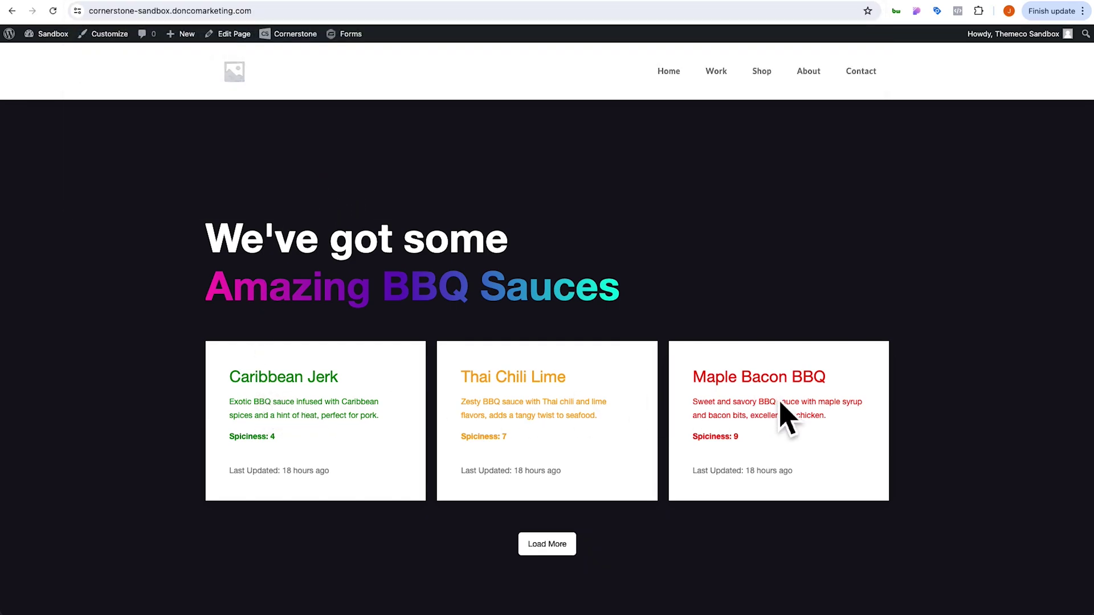
- Load more sauces repeatedly on the live page until the load parameter reaches 15 and look through the grid down to its end
{"action": "left_click", "coordinate": [566, 546]}
{"action": "scroll", "coordinate": [342, 452], "scroll_direction": "down", "scroll_amount": 4}
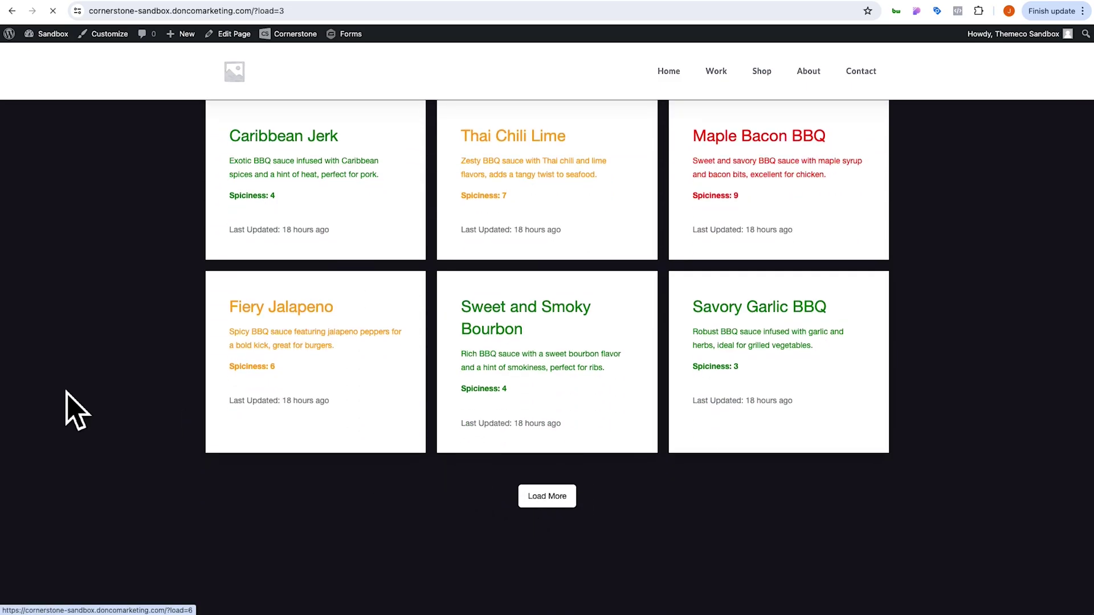
{"action": "scroll", "coordinate": [91, 413], "scroll_direction": "down", "scroll_amount": 5}
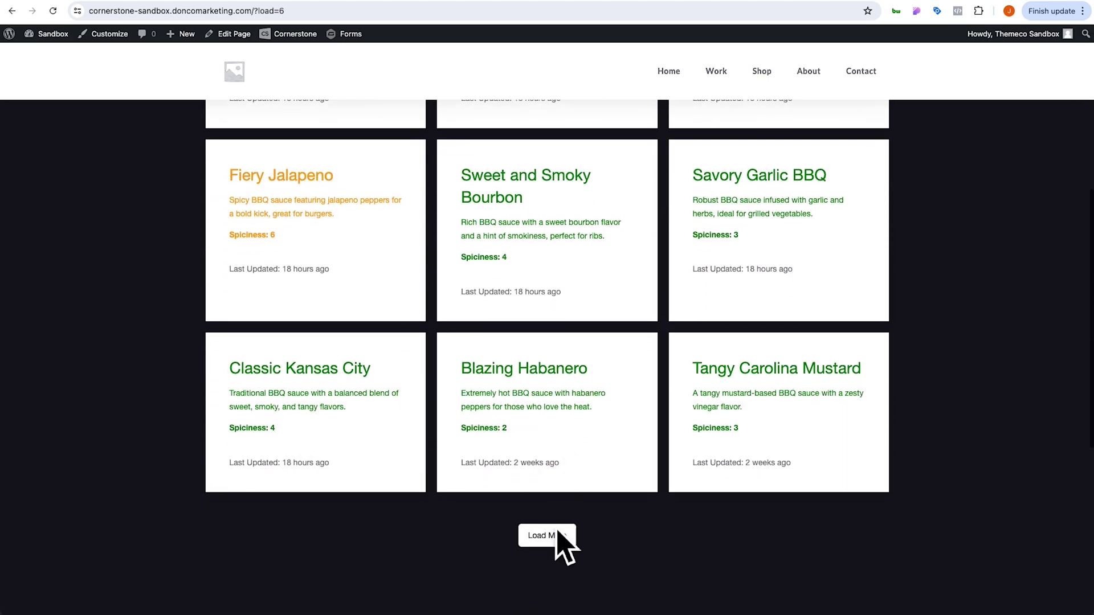
{"action": "left_click", "coordinate": [557, 535]}
{"action": "scroll", "coordinate": [464, 525], "scroll_direction": "down", "scroll_amount": 5}
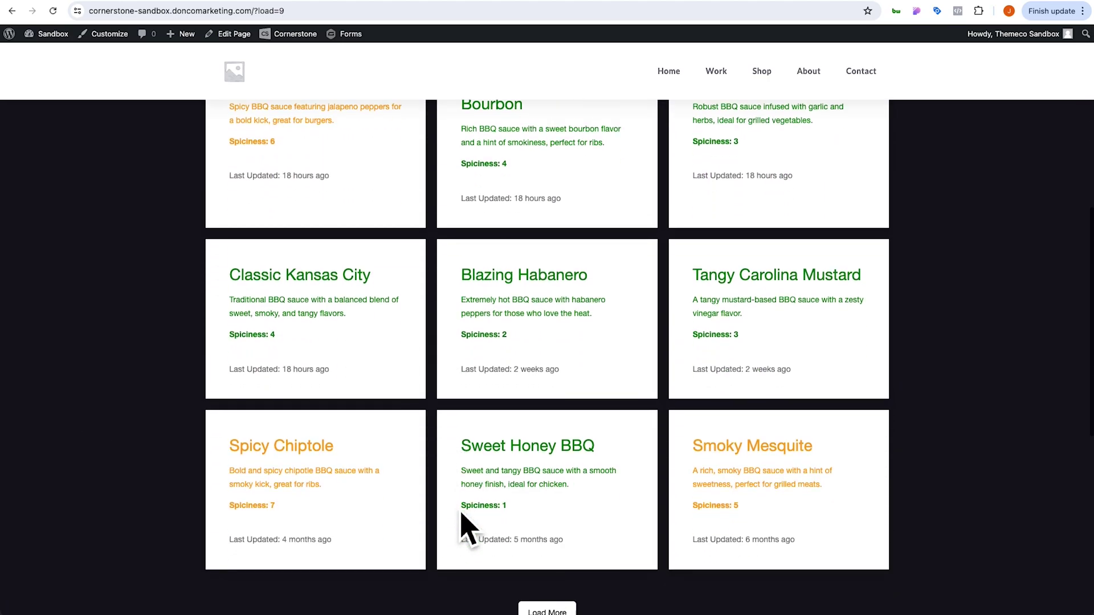
{"action": "left_click", "coordinate": [546, 436]}
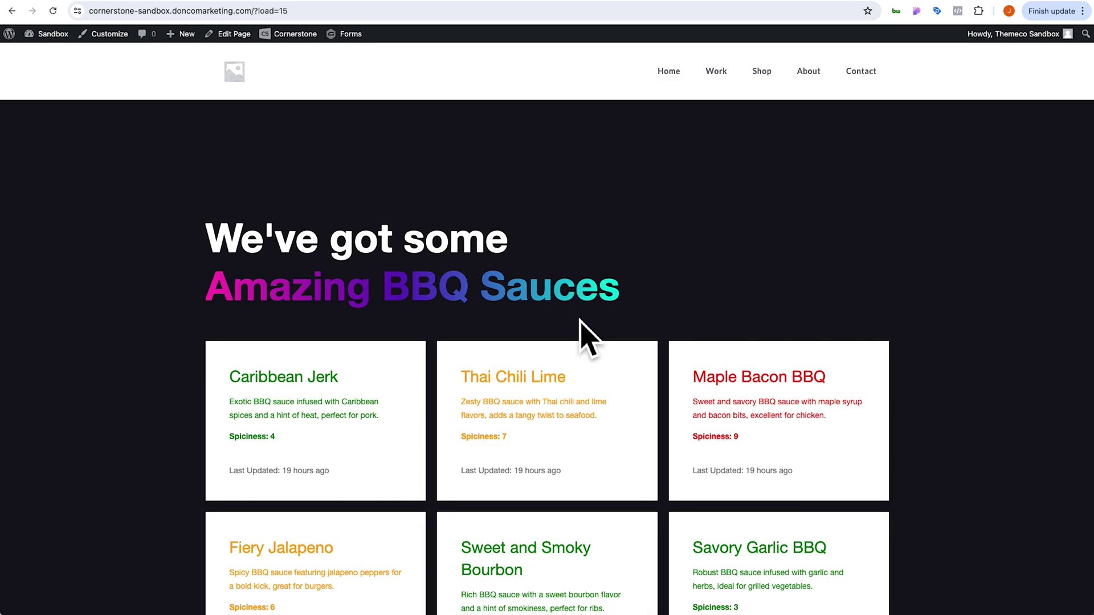
{"action": "scroll", "coordinate": [541, 325], "scroll_direction": "down", "scroll_amount": 2}
{"action": "scroll", "coordinate": [539, 323], "scroll_direction": "down", "scroll_amount": 3}
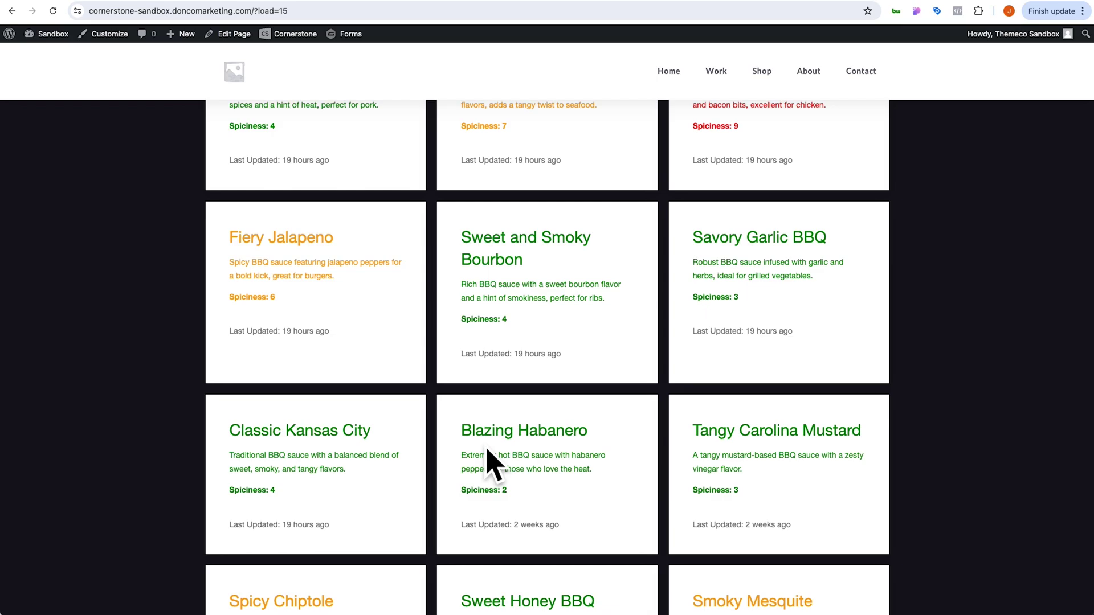
{"action": "scroll", "coordinate": [487, 453], "scroll_direction": "down", "scroll_amount": 7}
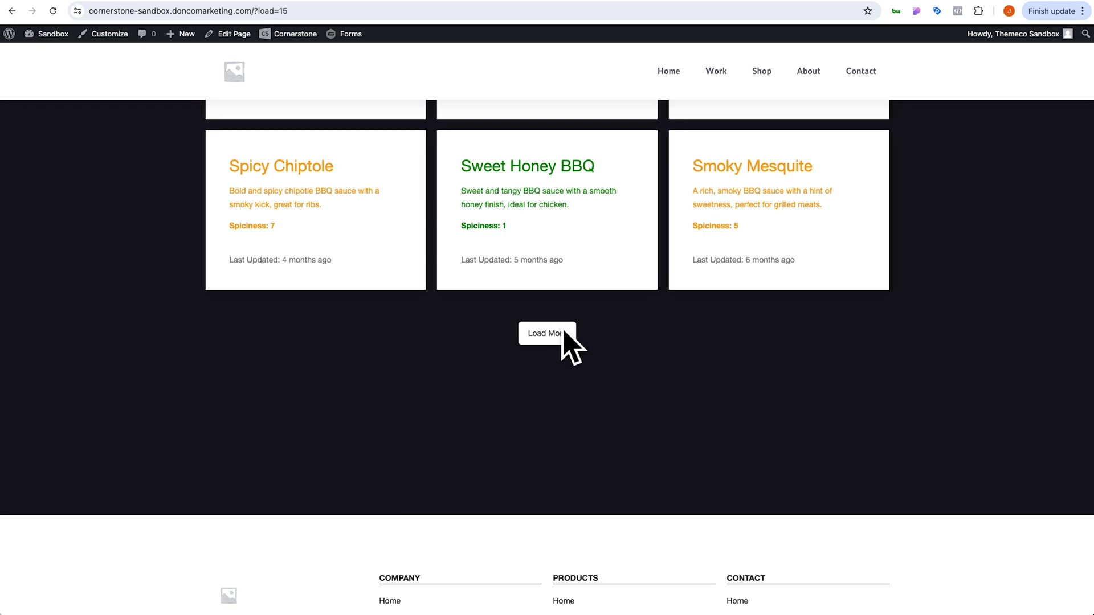
- Return to the Cornerstone editor and add a Div (Global Margin) at the end of Section 1
{"action": "left_click", "coordinate": [293, 3]}
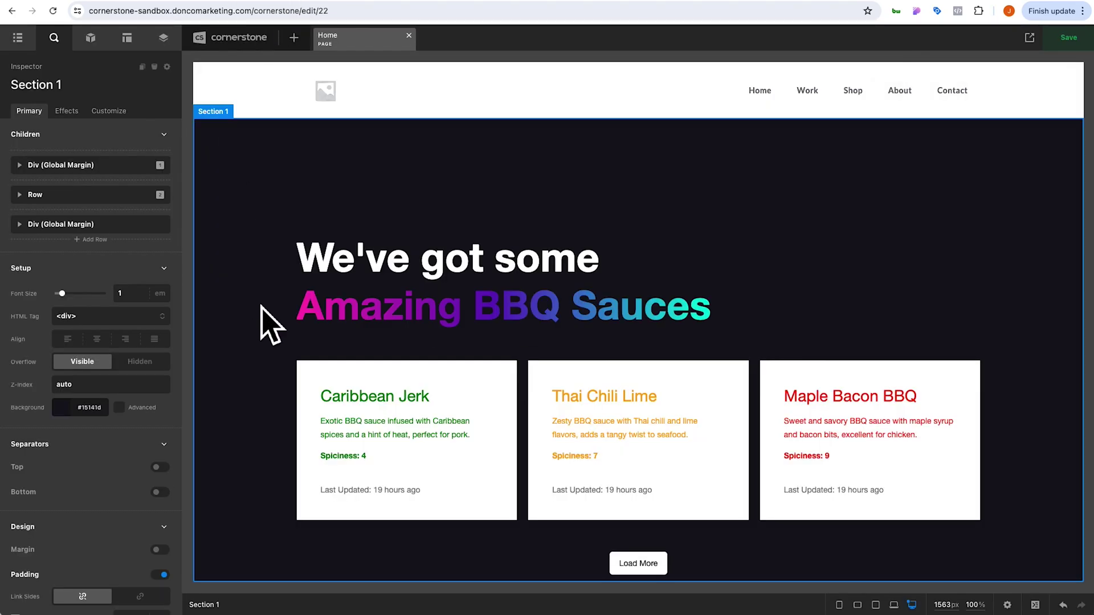
{"action": "scroll", "coordinate": [267, 322], "scroll_direction": "down", "scroll_amount": 3}
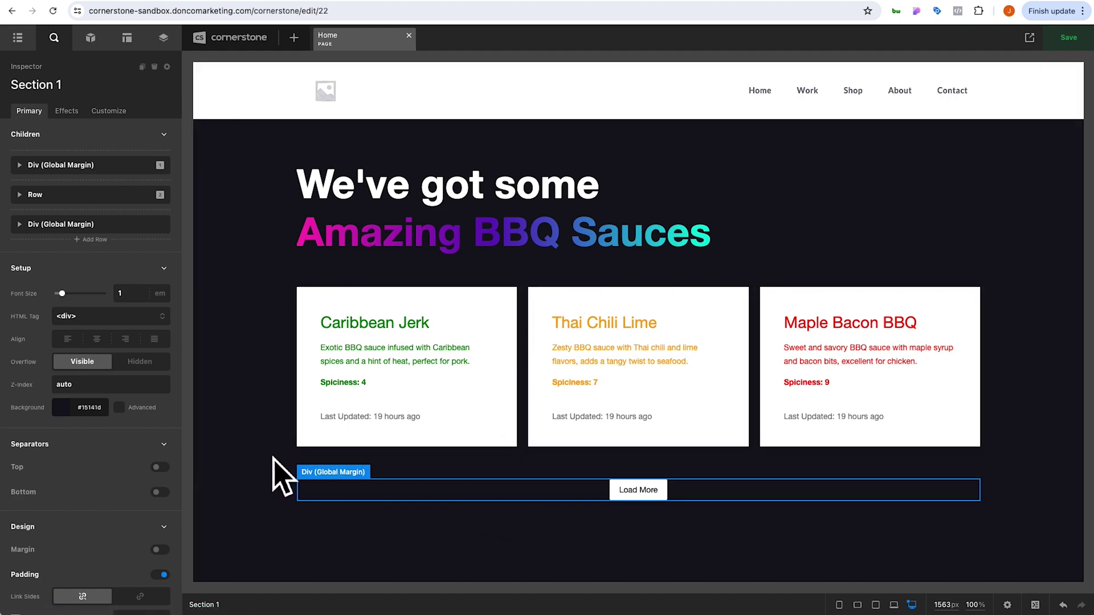
{"action": "left_click", "coordinate": [104, 249]}
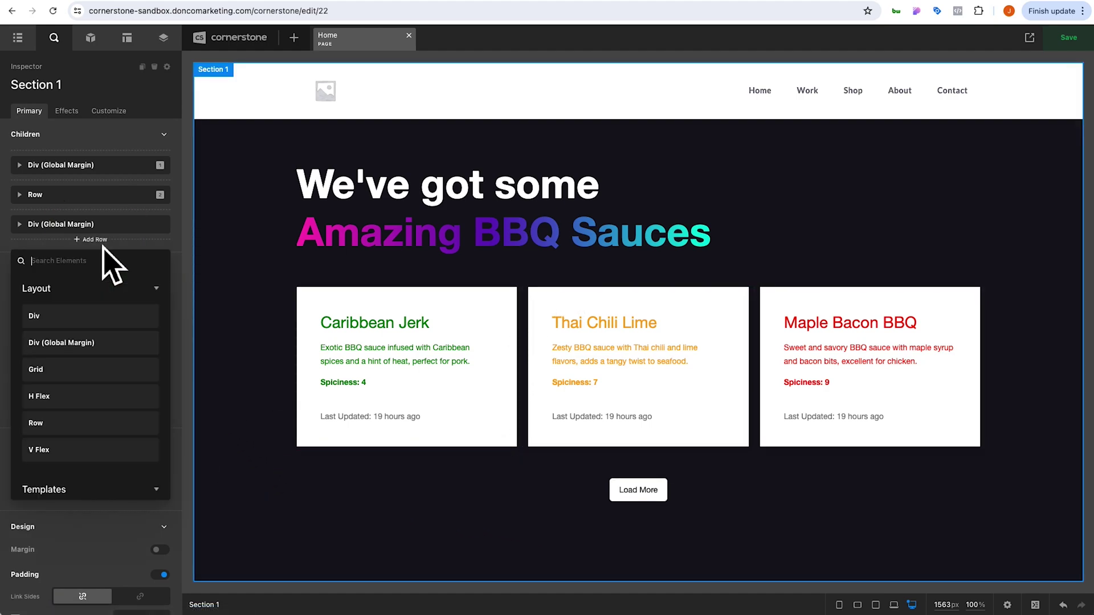
{"action": "left_click", "coordinate": [91, 342]}
{"action": "scroll", "coordinate": [377, 267], "scroll_direction": "down", "scroll_amount": 5}
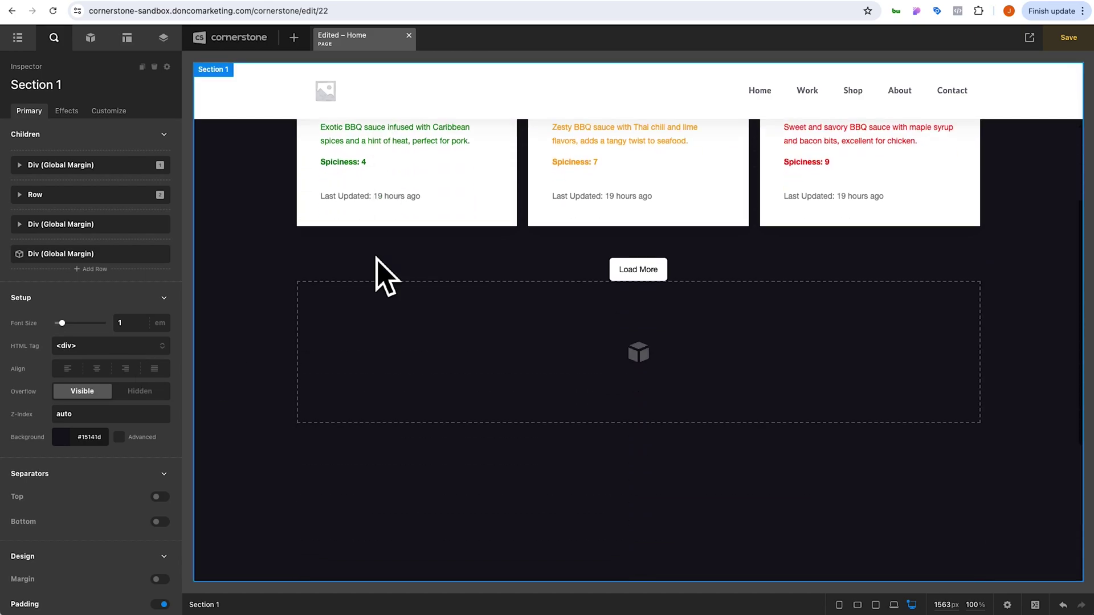
- Enable Flexbox on the empty Div (Global Margin) below the Load More button and set its gap to 2 em
{"action": "left_click", "coordinate": [345, 330]}
{"action": "scroll", "coordinate": [134, 371], "scroll_direction": "down", "scroll_amount": 5}
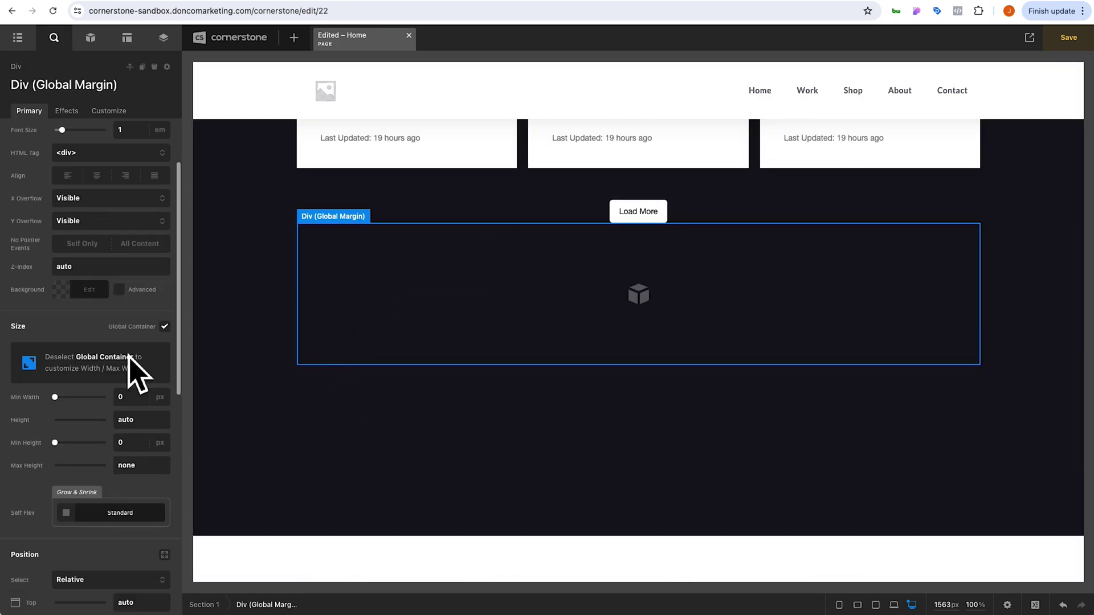
{"action": "left_click", "coordinate": [163, 524]}
{"action": "scroll", "coordinate": [154, 526], "scroll_direction": "down", "scroll_amount": 2}
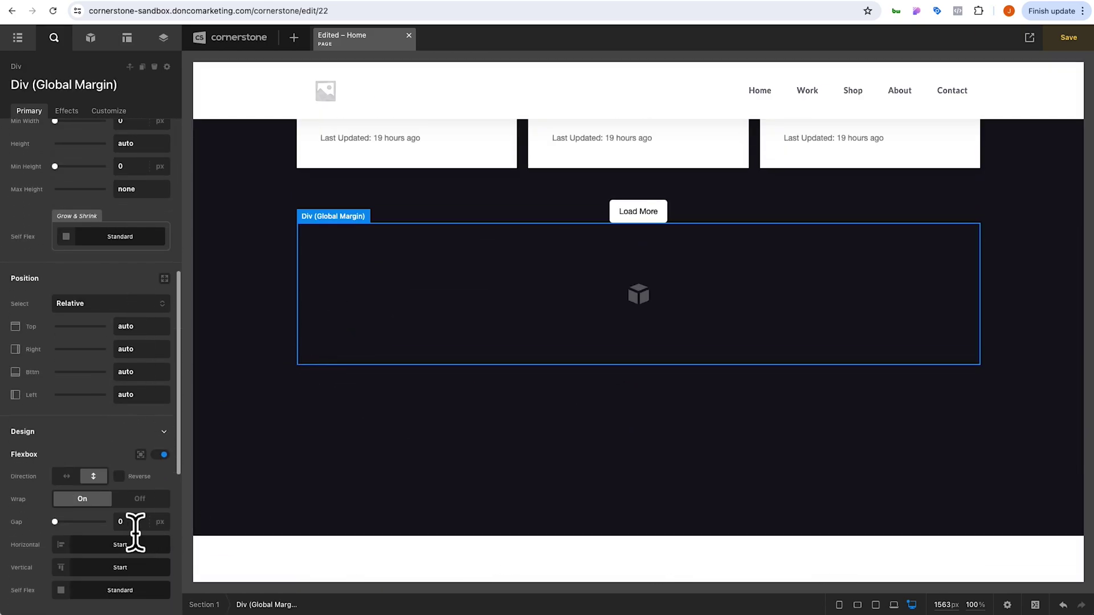
{"action": "left_click", "coordinate": [133, 523]}
{"action": "type", "text": "2"}
{"action": "scroll", "coordinate": [348, 362], "scroll_direction": "up", "scroll_amount": 1}
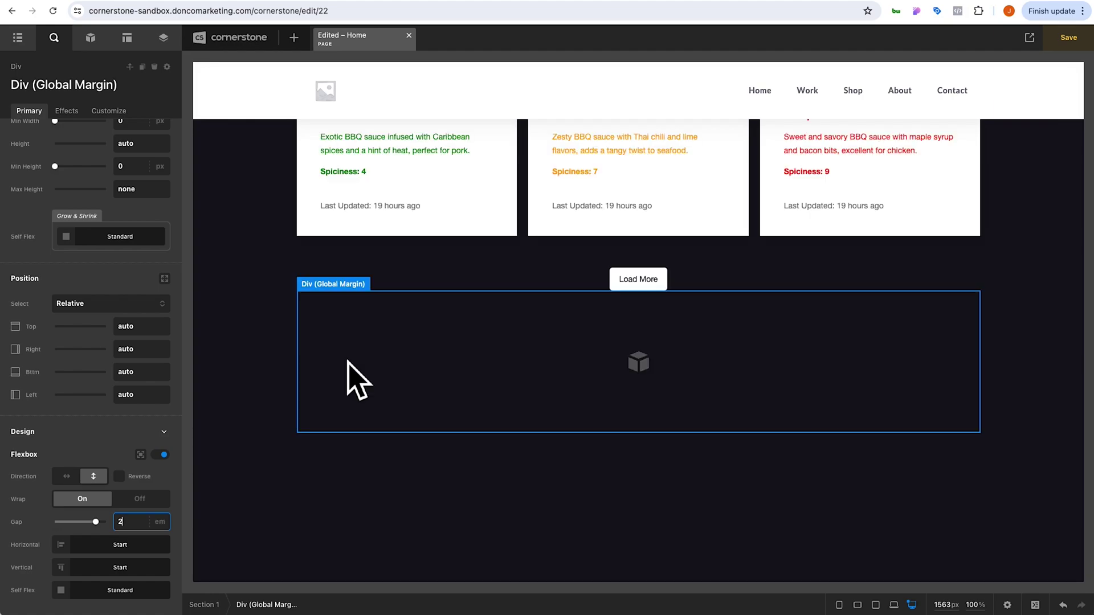
- Enable a Query Builder looper provider on the new div and set its post type to BBQ Sauce
{"action": "left_click", "coordinate": [347, 360]}
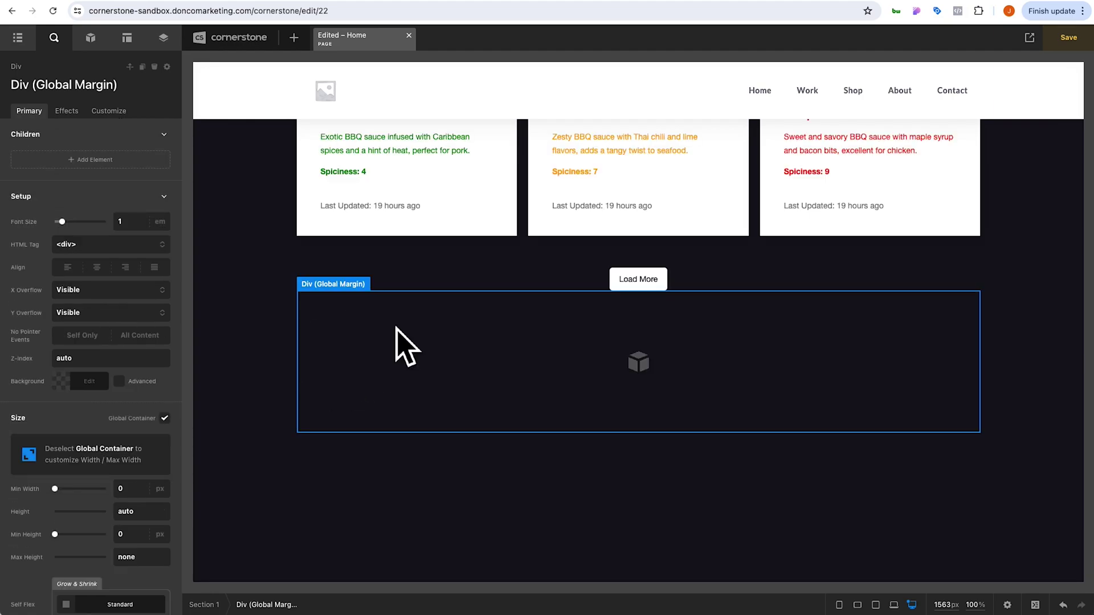
{"action": "left_click", "coordinate": [114, 112]}
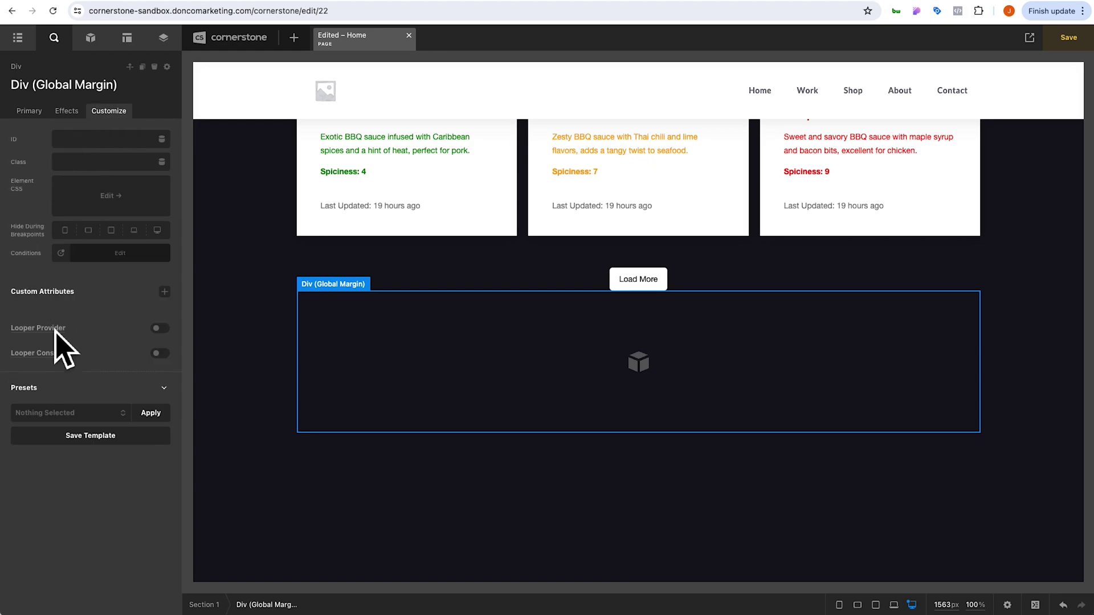
{"action": "left_click", "coordinate": [161, 330]}
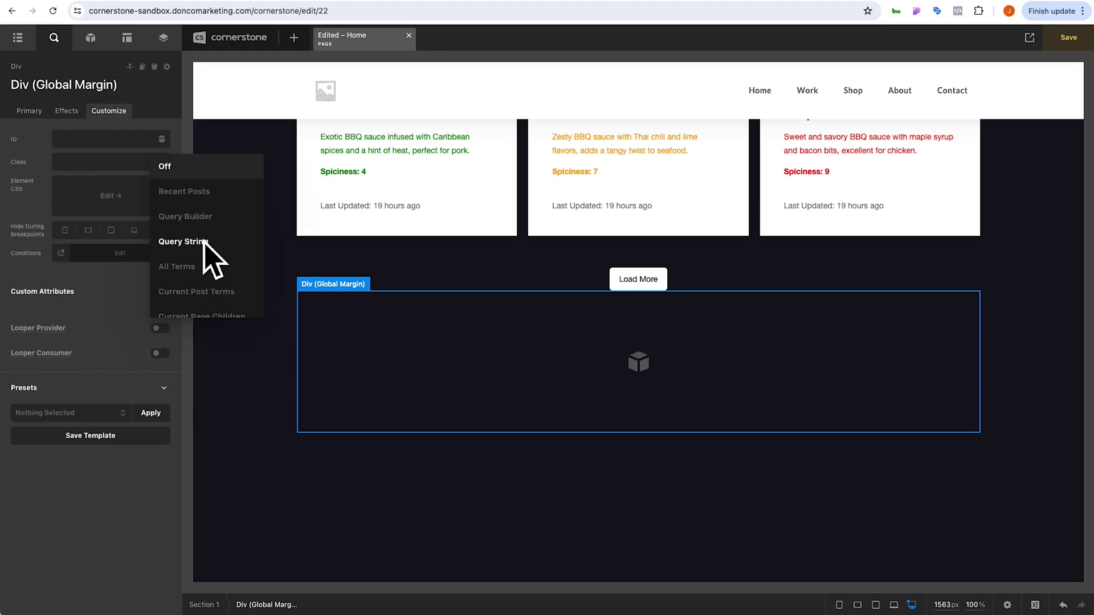
{"action": "left_click", "coordinate": [197, 219]}
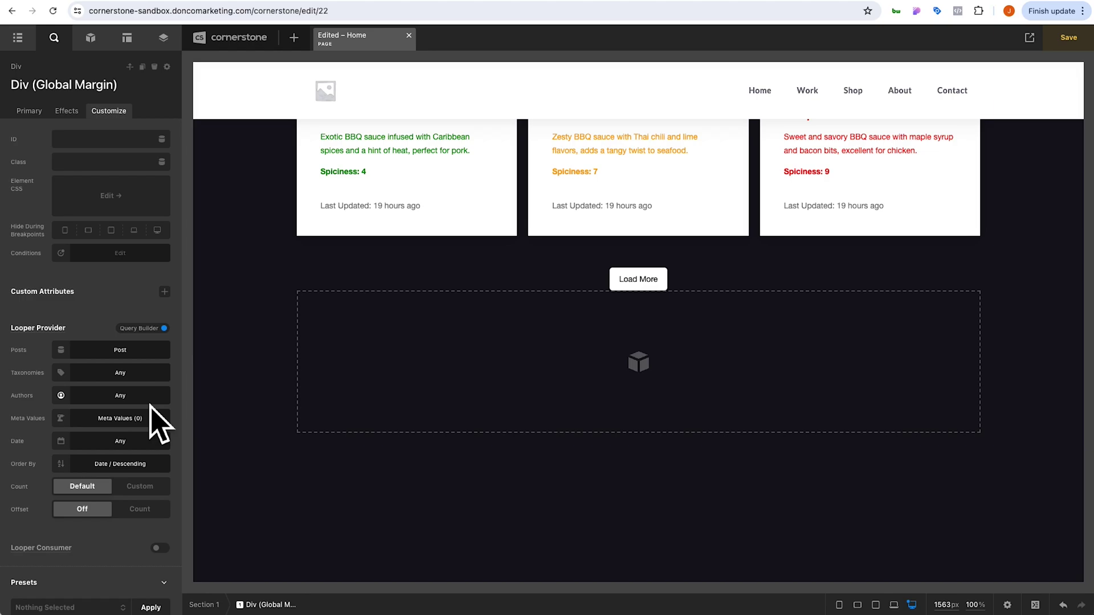
{"action": "left_click", "coordinate": [97, 356]}
{"action": "left_click", "coordinate": [125, 232]}
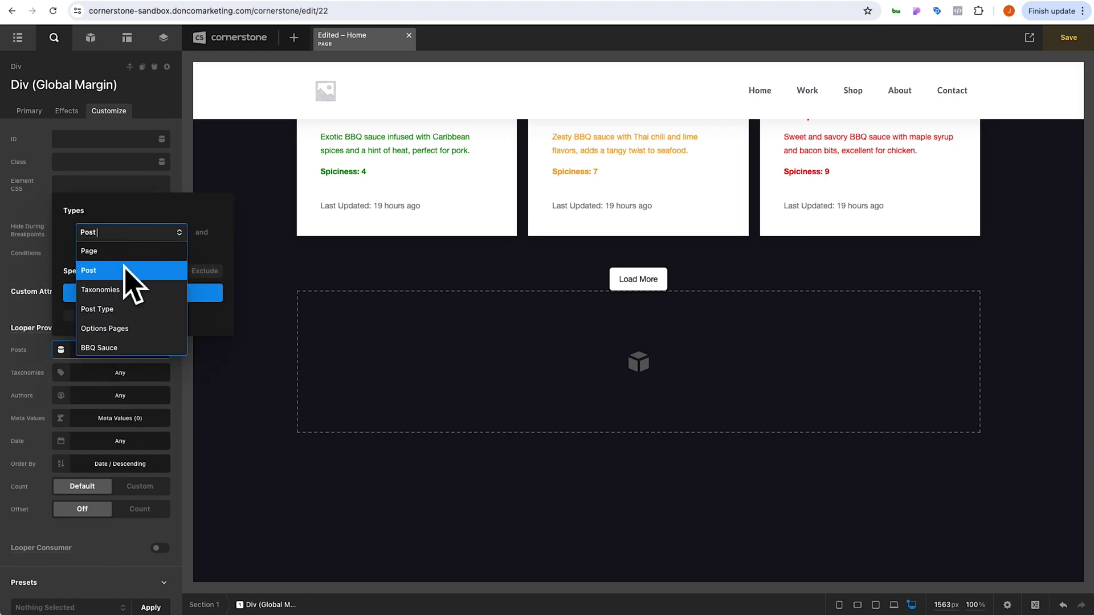
{"action": "left_click", "coordinate": [114, 347]}
{"action": "left_click", "coordinate": [29, 319]}
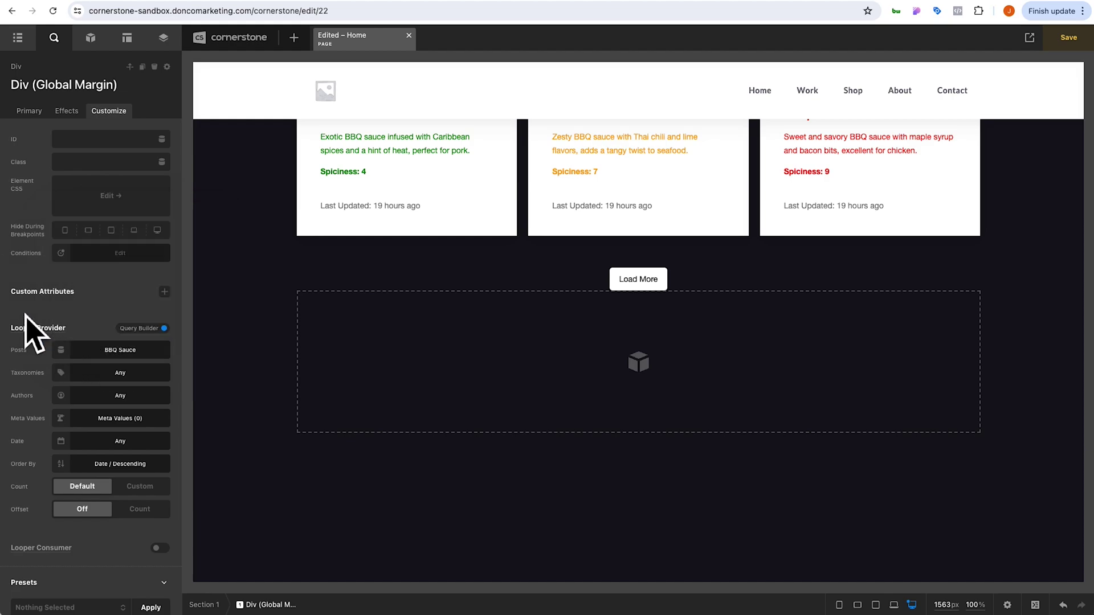
- Set the new div's looper to a custom count of {{ 3 + url.param({"key":"load"}) }}, copied from the existing row's looper provider
{"action": "left_click", "coordinate": [140, 486]}
{"action": "type", "text": "4"}
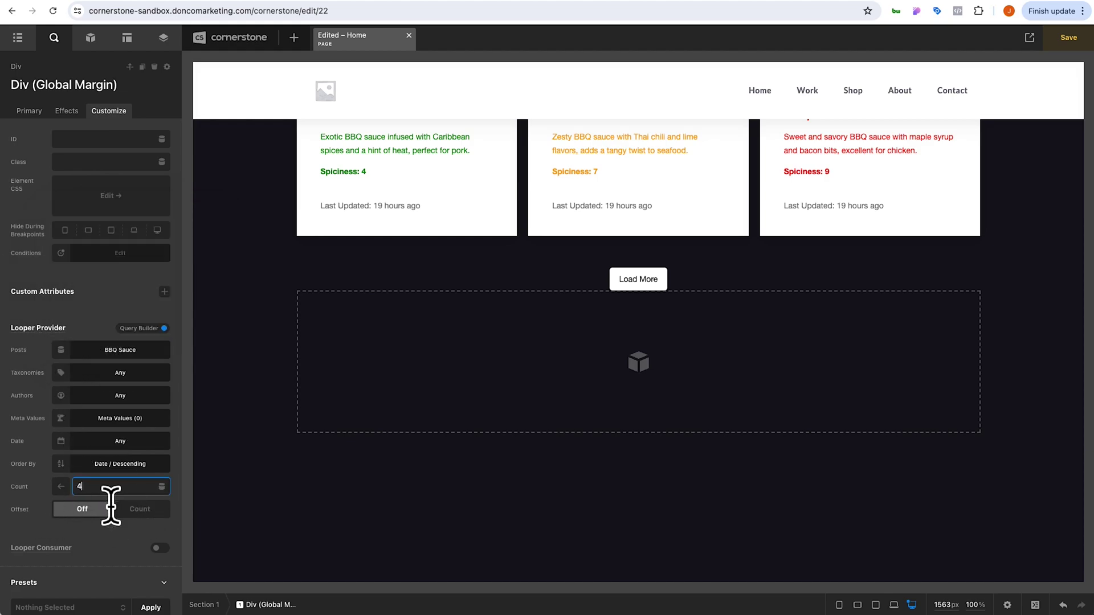
{"action": "left_click", "coordinate": [534, 247]}
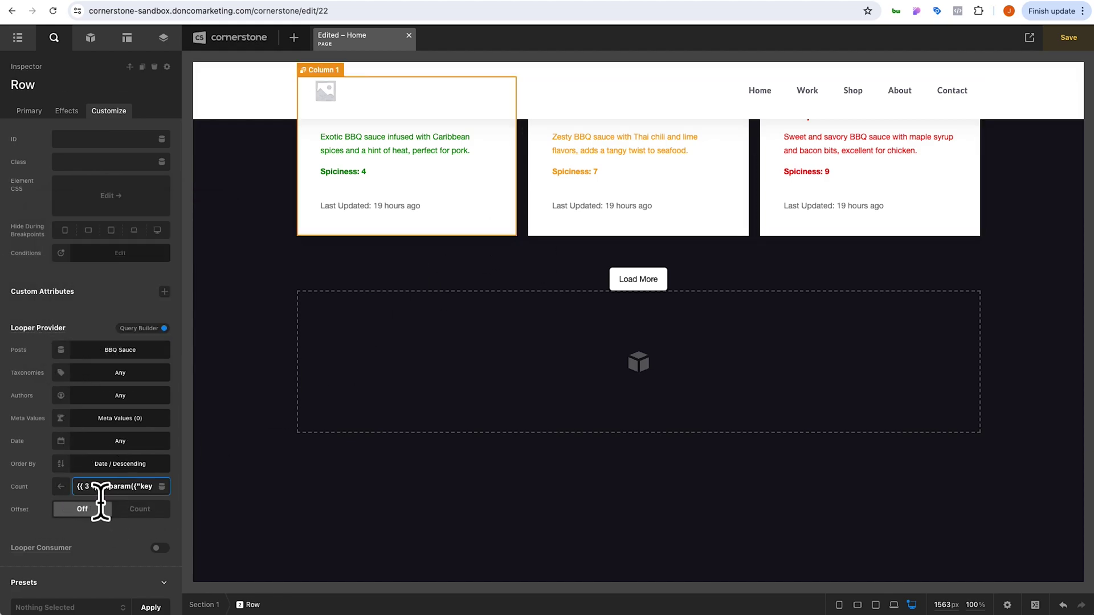
{"action": "triple_click", "coordinate": [96, 488]}
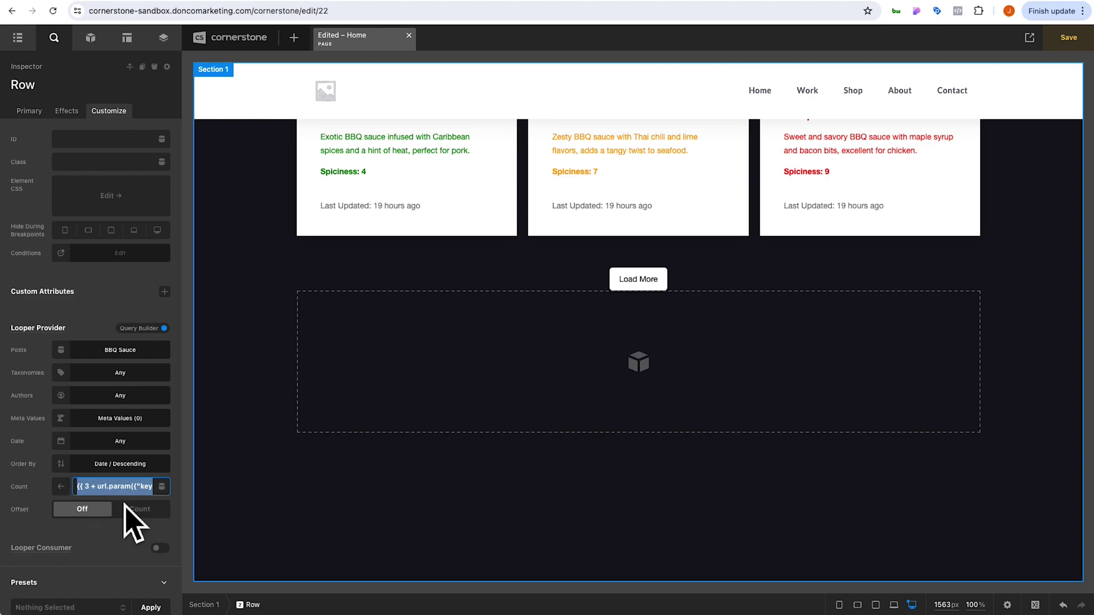
{"action": "left_click", "coordinate": [378, 428]}
{"action": "left_click", "coordinate": [109, 111]}
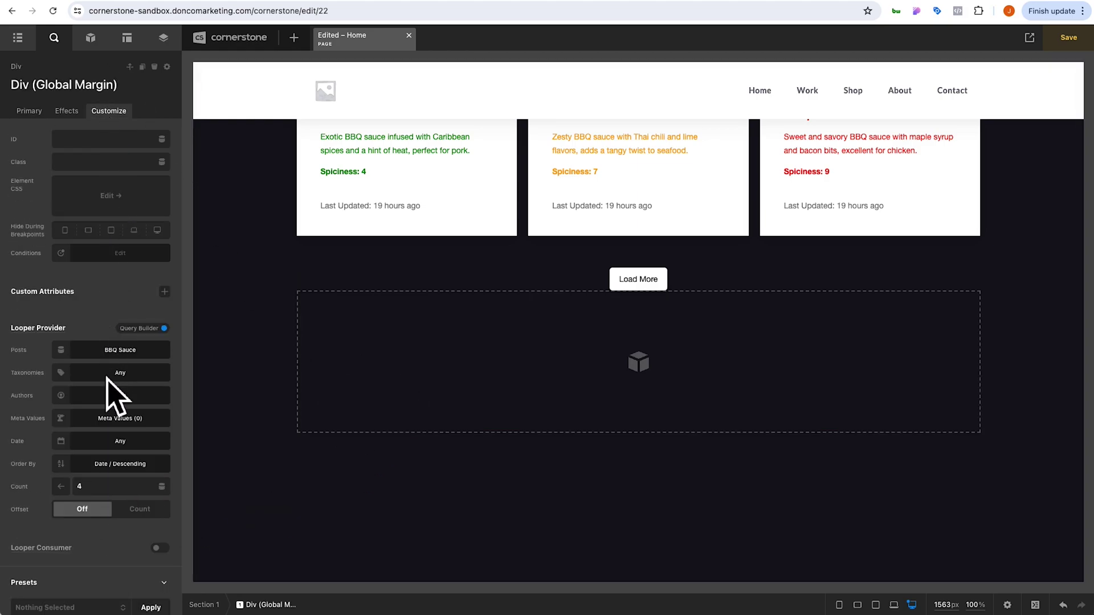
{"action": "triple_click", "coordinate": [94, 488]}
{"action": "type", "text": "{{dc:url:param({\"key\":\"load\"}) }}"}
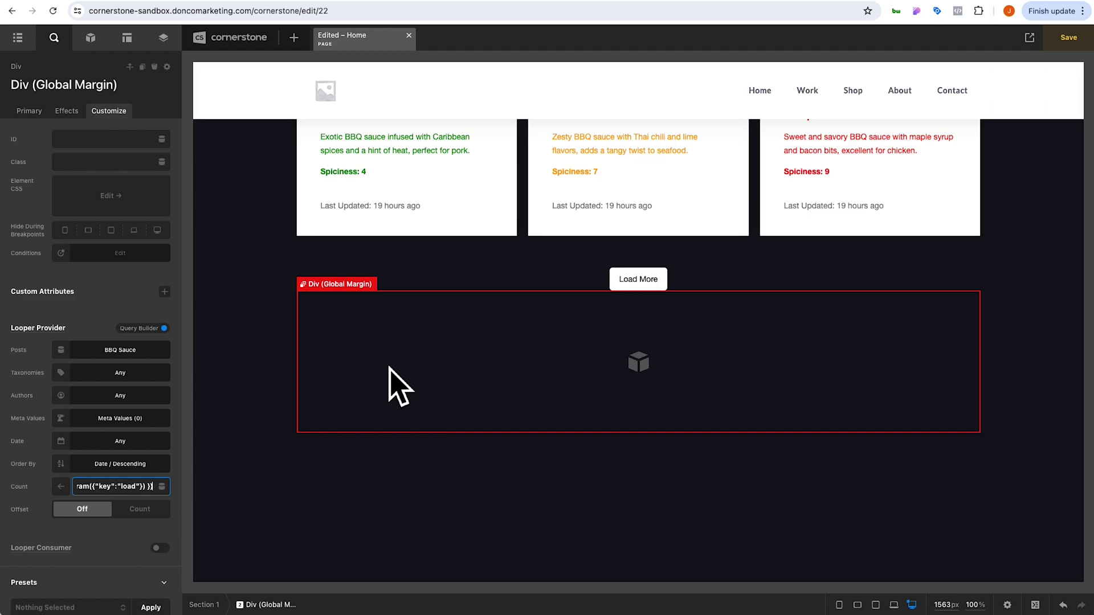
- Add a Row inside the new div and set its width to 100%
{"action": "left_click", "coordinate": [32, 112]}
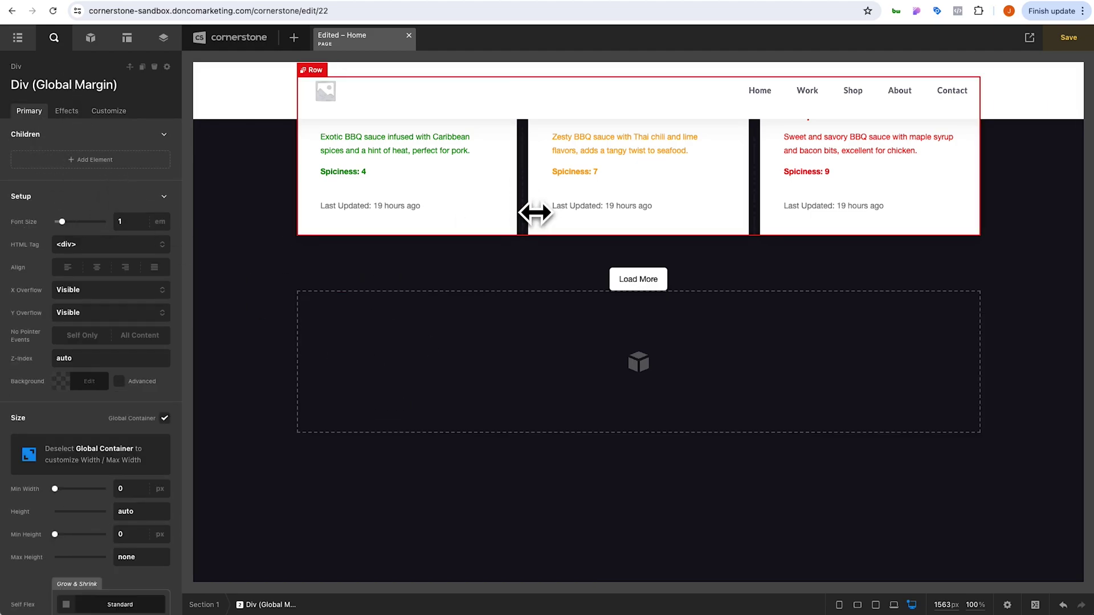
{"action": "left_click", "coordinate": [94, 161]}
{"action": "type", "text": "row"}
{"action": "left_click", "coordinate": [149, 235]}
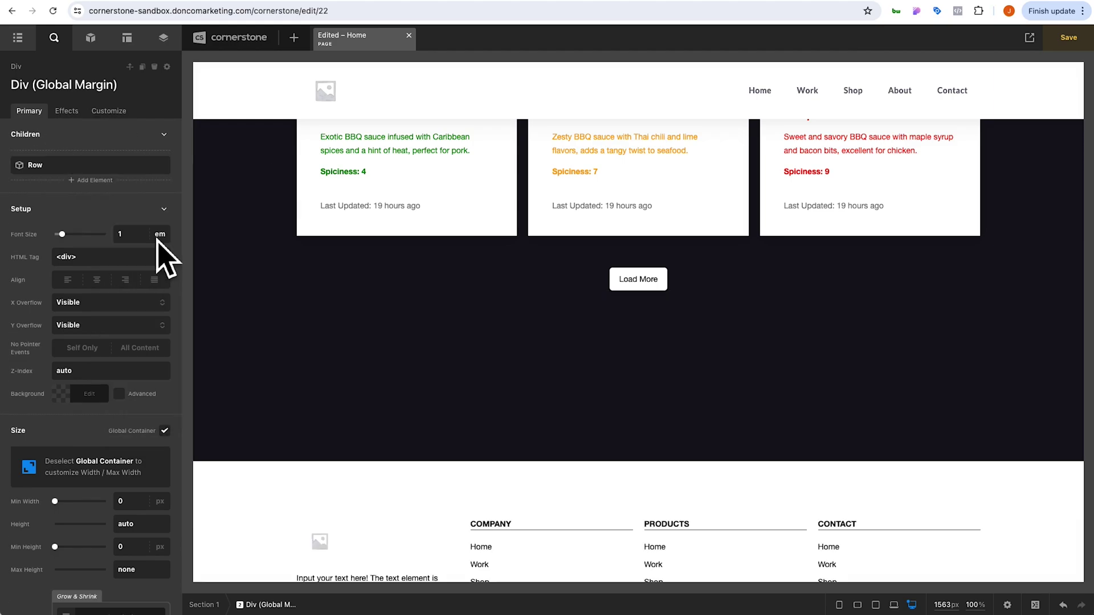
{"action": "left_click", "coordinate": [406, 311]}
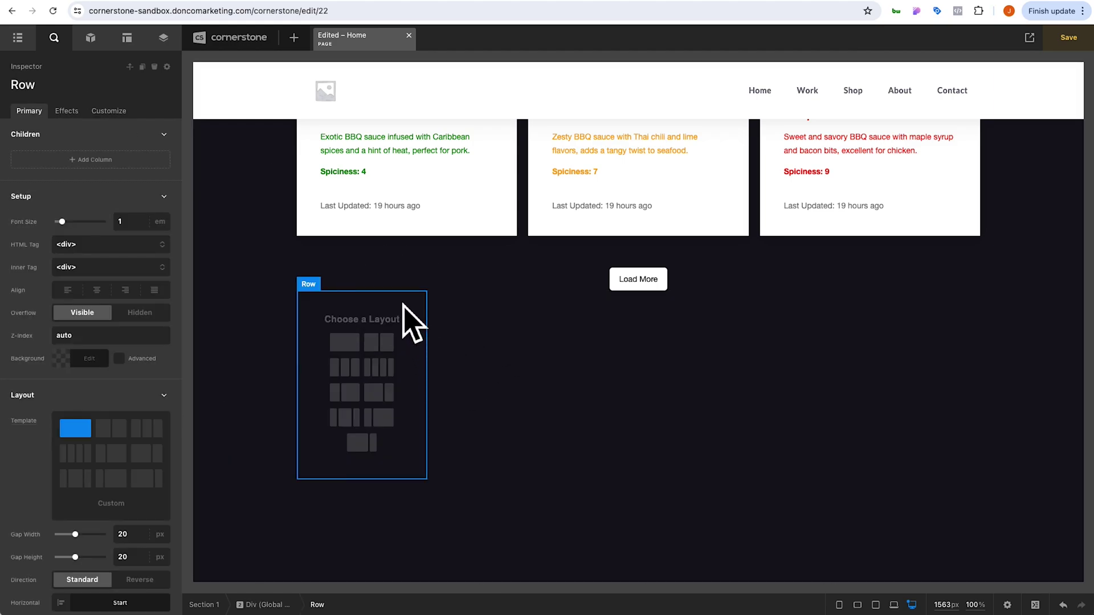
{"action": "scroll", "coordinate": [131, 376], "scroll_direction": "down", "scroll_amount": 4}
{"action": "left_click", "coordinate": [143, 507]}
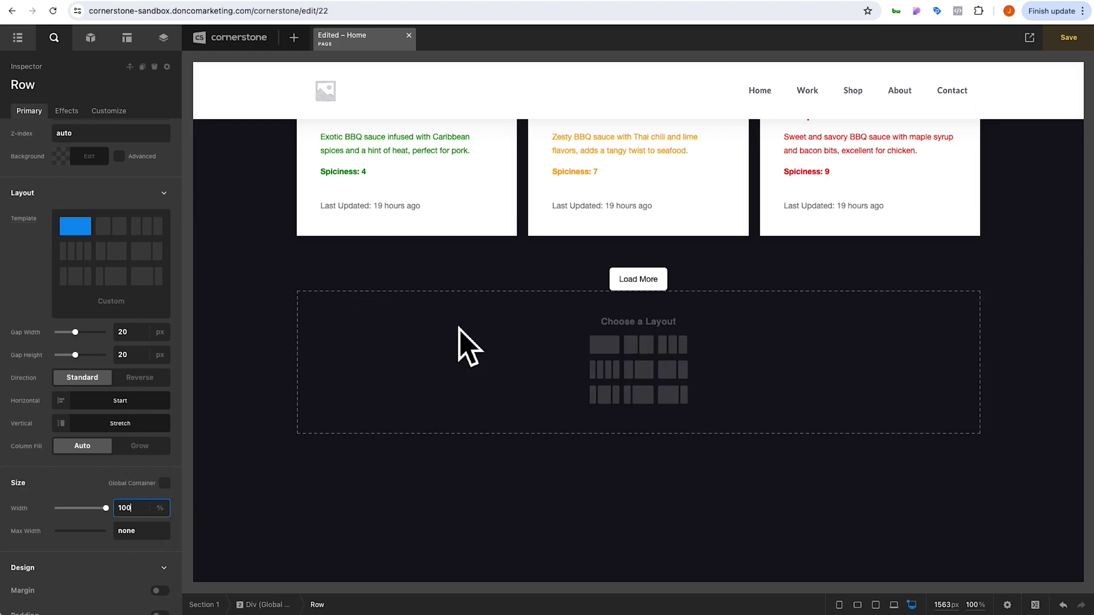
- Apply the equal three-column layout to the new row and set its column fill to Auto
{"action": "left_click", "coordinate": [668, 345]}
{"action": "scroll", "coordinate": [143, 427], "scroll_direction": "down", "scroll_amount": 1}
{"action": "left_click", "coordinate": [82, 411]}
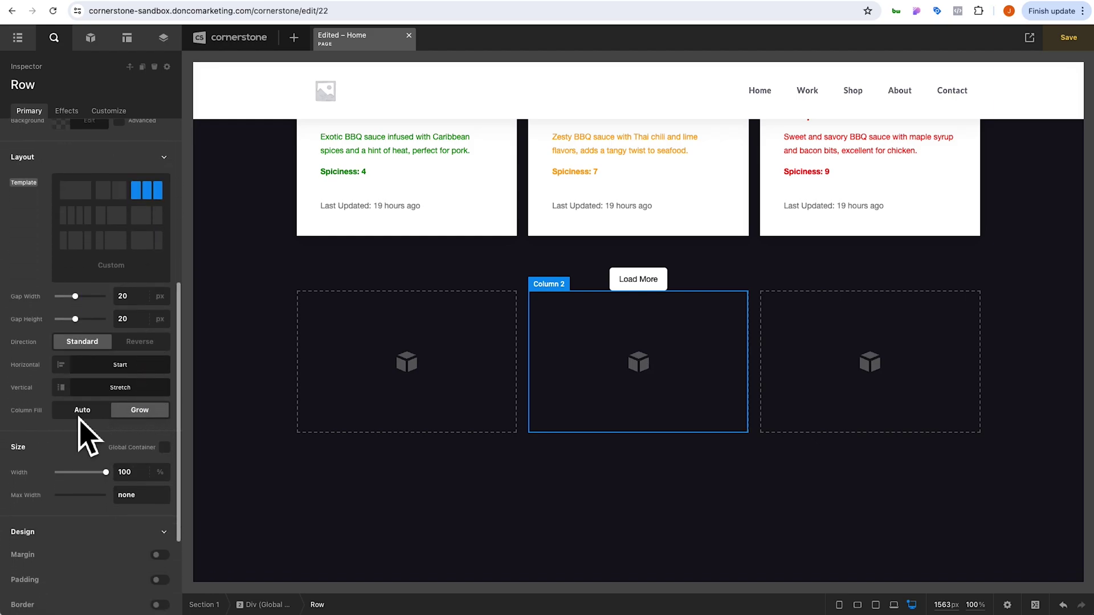
- Delete columns 2 and 3 of the new row and fill its remaining column with a copy of the upper grid's looped sauce card
{"action": "scroll", "coordinate": [86, 410], "scroll_direction": "up", "scroll_amount": 5}
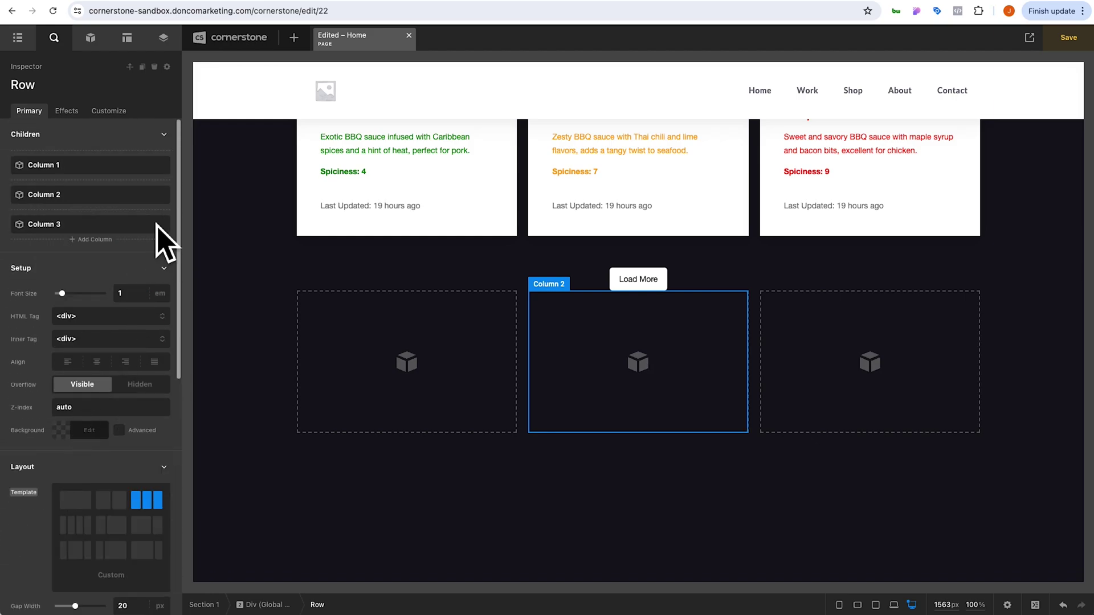
{"action": "left_click", "coordinate": [163, 193]}
{"action": "left_click", "coordinate": [163, 193]}
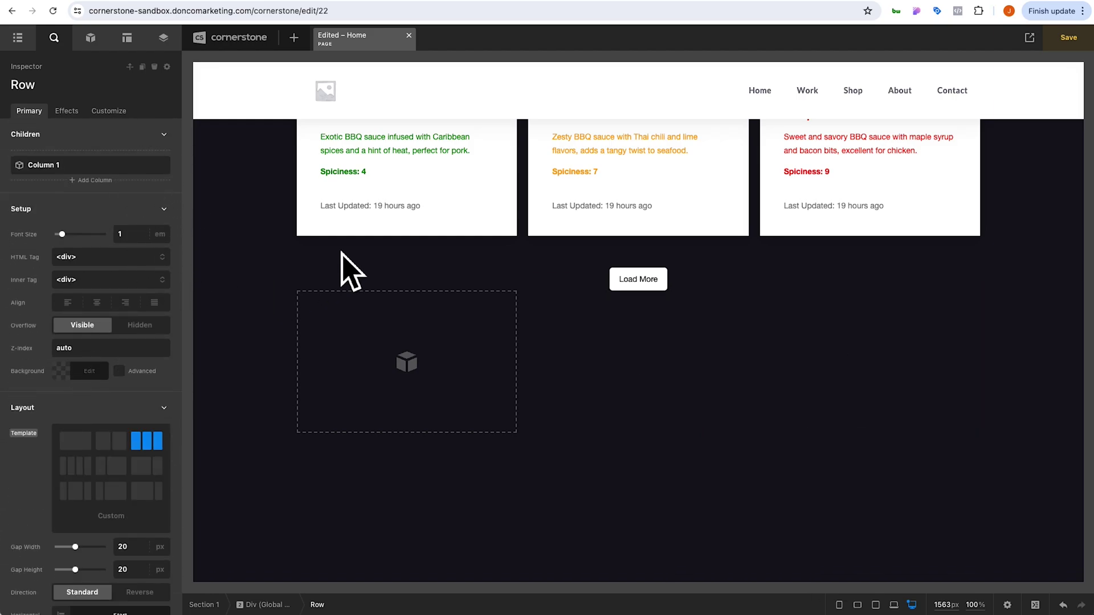
{"action": "left_click", "coordinate": [342, 233]}
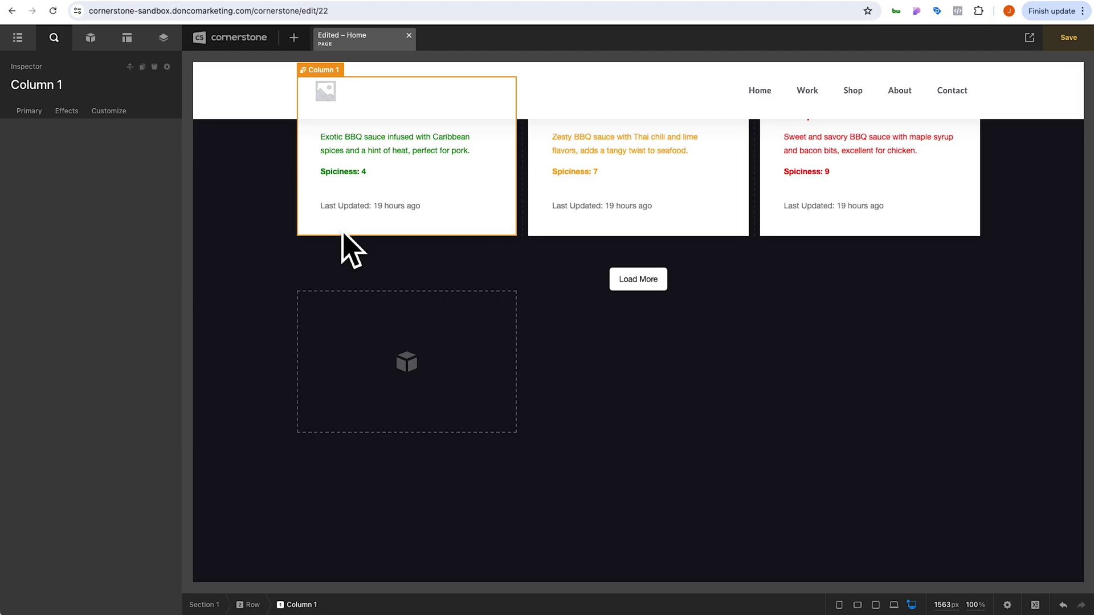
{"action": "left_click", "coordinate": [319, 329]}
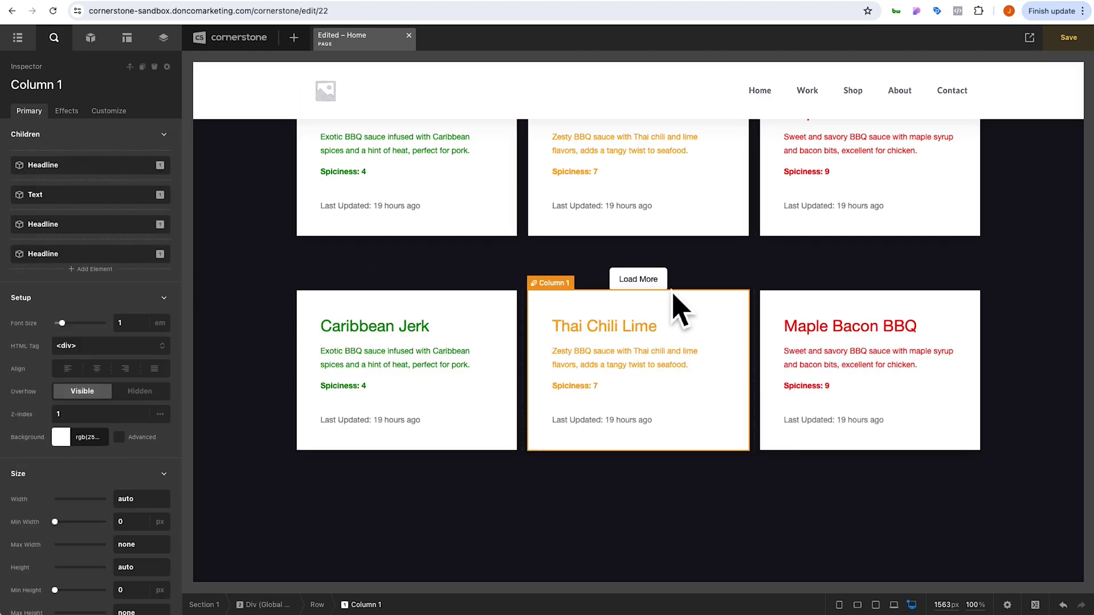
- Move the Load More button below the row in the new div and center the div's Flexbox content horizontally and vertically
{"action": "mouse_move", "coordinate": [649, 283]}
{"action": "left_mouse_down"}
{"action": "mouse_move", "coordinate": [623, 459]}
{"action": "mouse_move", "coordinate": [449, 495]}
{"action": "left_mouse_up"}
{"action": "left_click", "coordinate": [450, 496]}
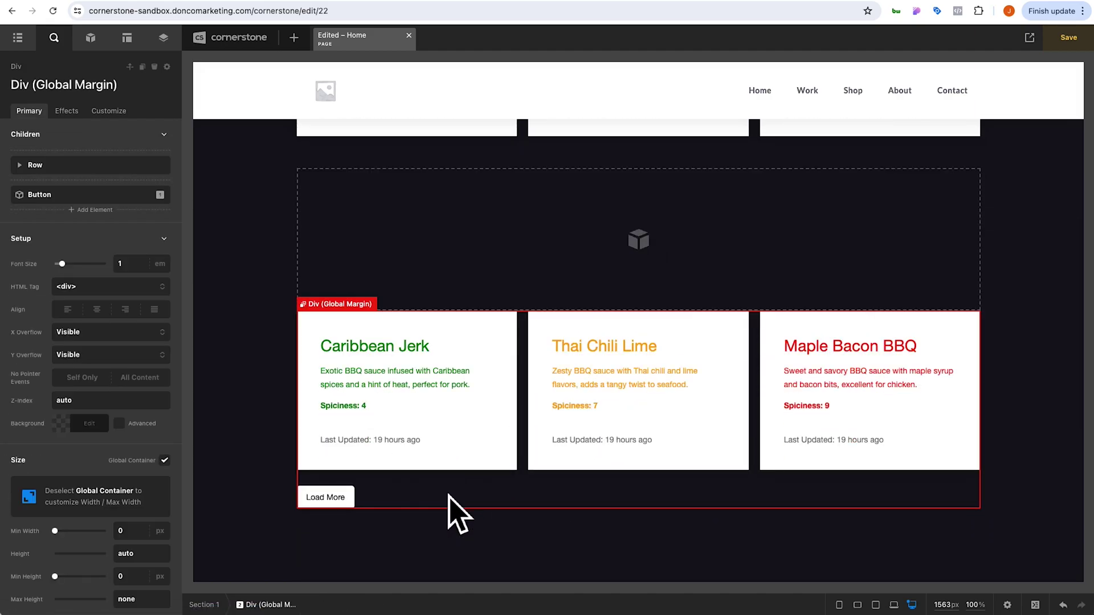
{"action": "scroll", "coordinate": [142, 450], "scroll_direction": "down", "scroll_amount": 8}
{"action": "left_click", "coordinate": [141, 434]}
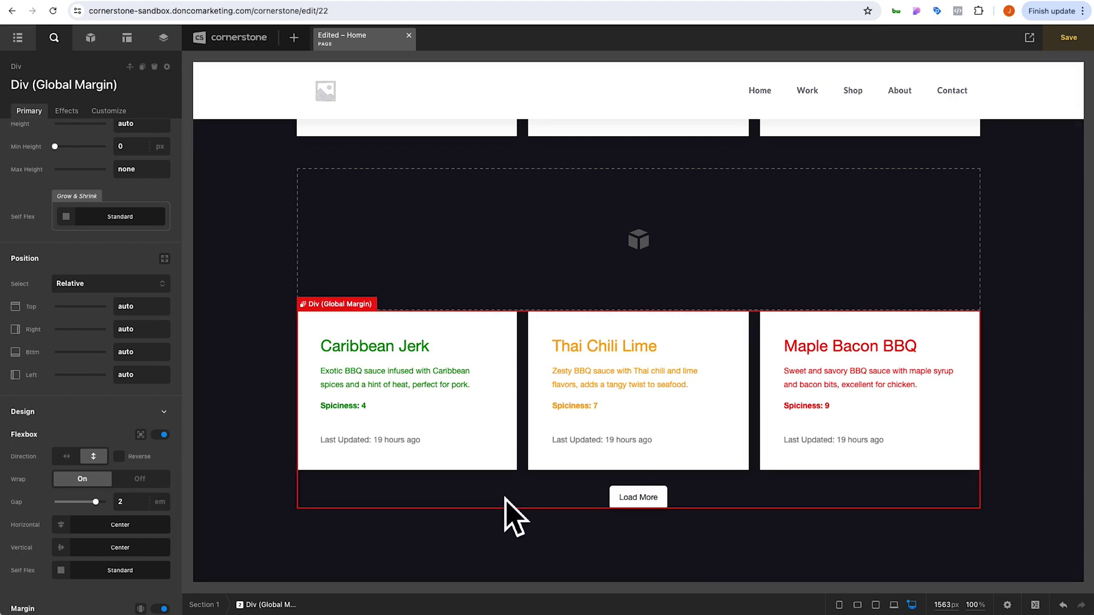
- Delete the empty global-margin div and the old upper row of sauce cards above the rebuilt grid
{"action": "left_click", "coordinate": [369, 220]}
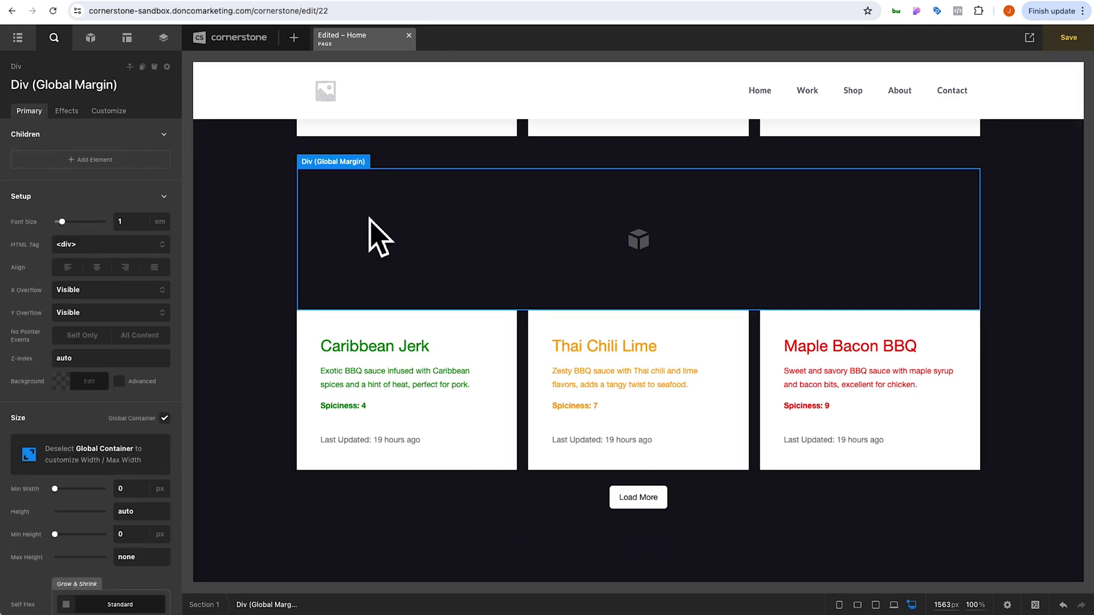
{"action": "key", "text": "Delete"}
{"action": "scroll", "coordinate": [366, 281], "scroll_direction": "up", "scroll_amount": 5}
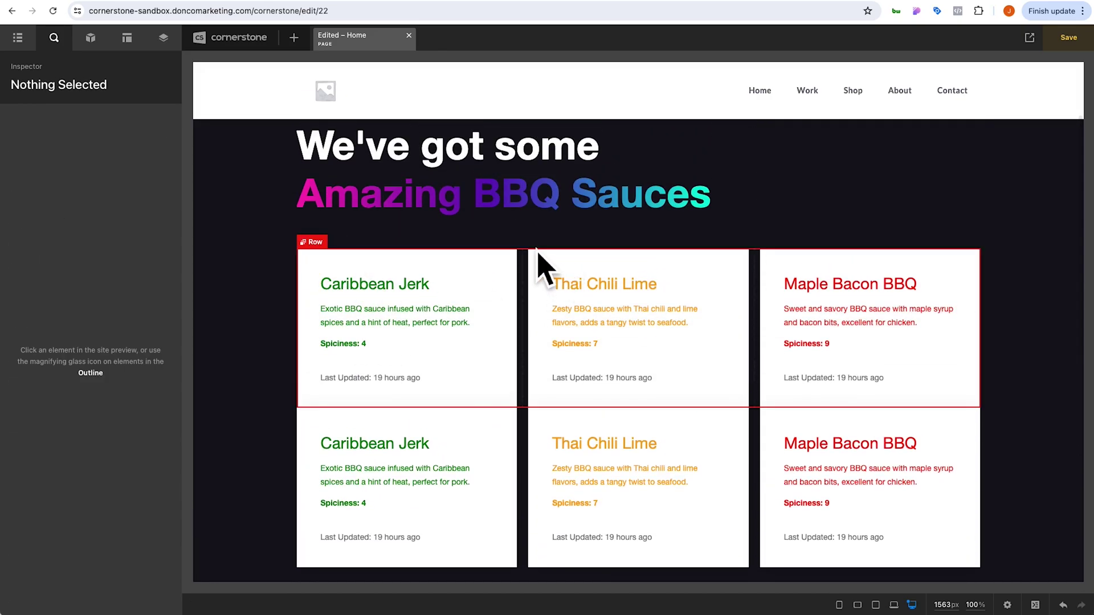
{"action": "left_click", "coordinate": [535, 250]}
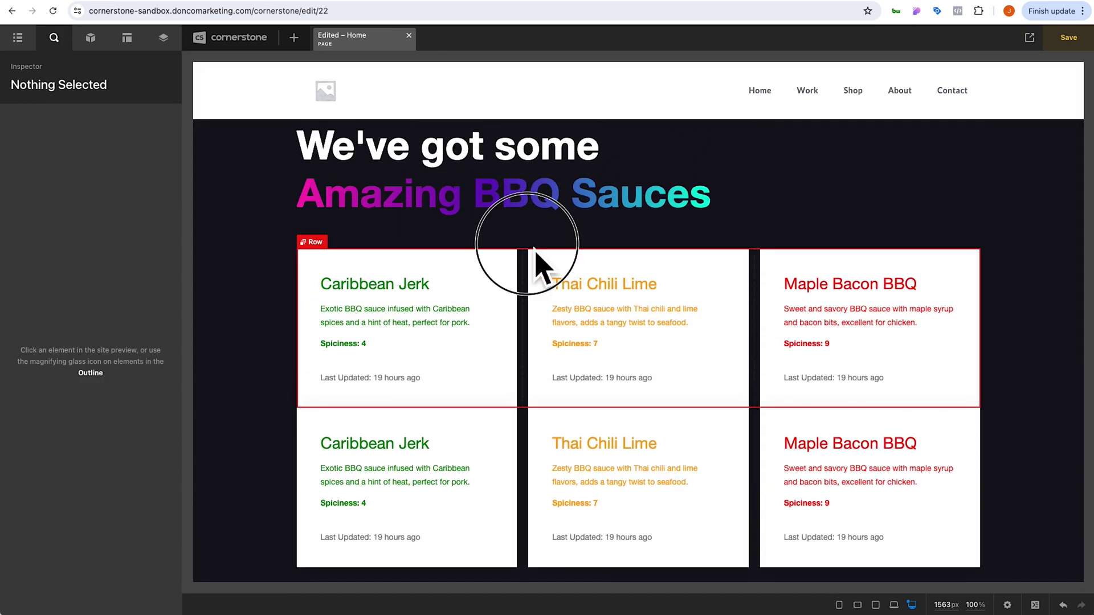
{"action": "key", "text": "Delete"}
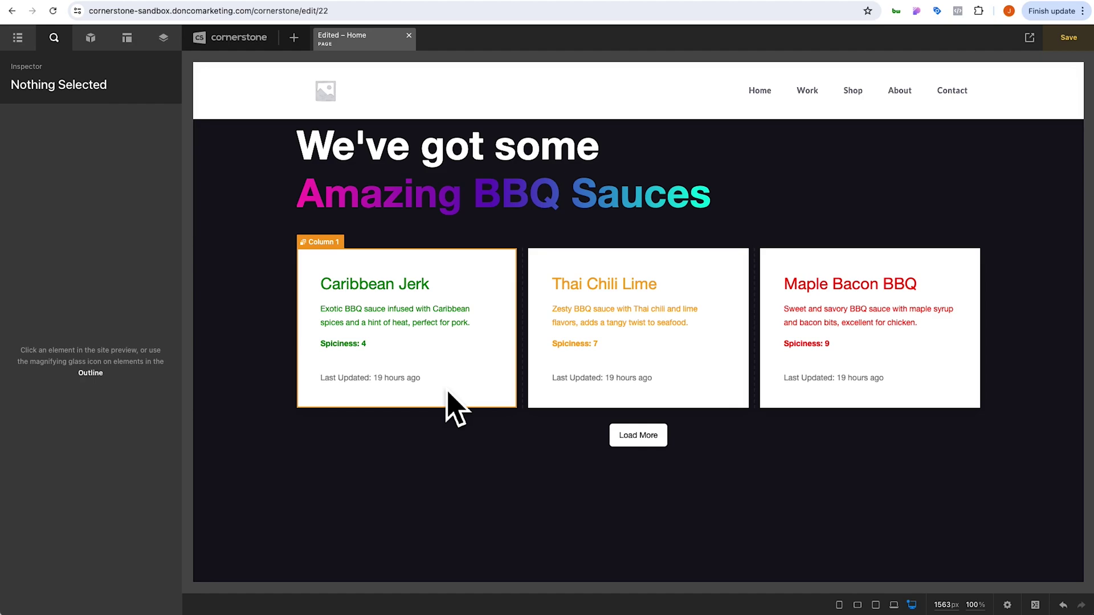
- Add a condition group to the Load More button and change its condition type from Post Type to Number
{"action": "left_click", "coordinate": [646, 444]}
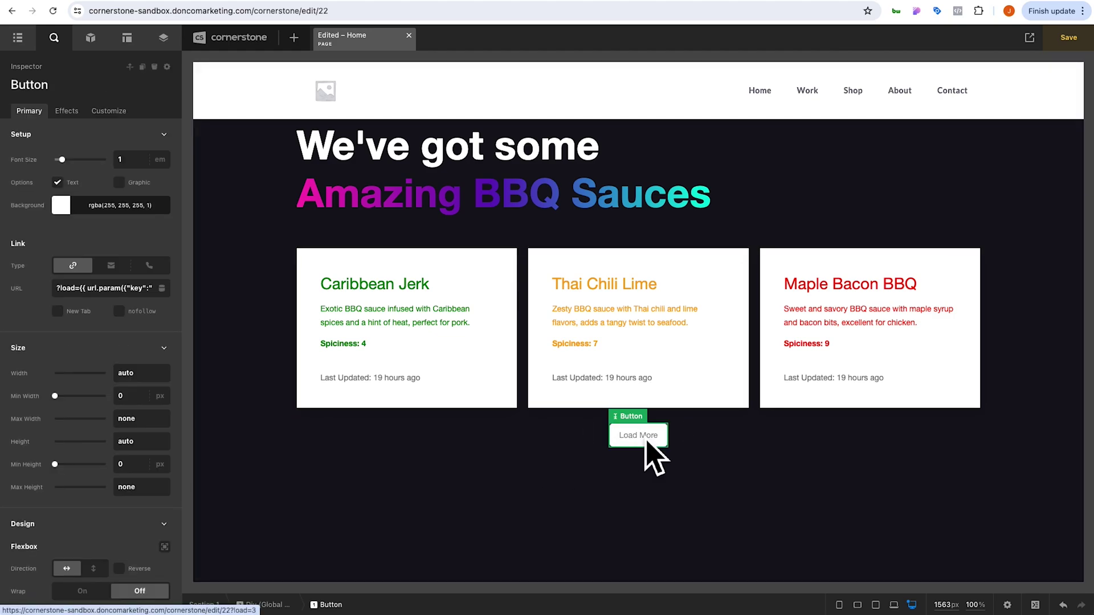
{"action": "left_click", "coordinate": [122, 113]}
{"action": "left_click", "coordinate": [93, 252]}
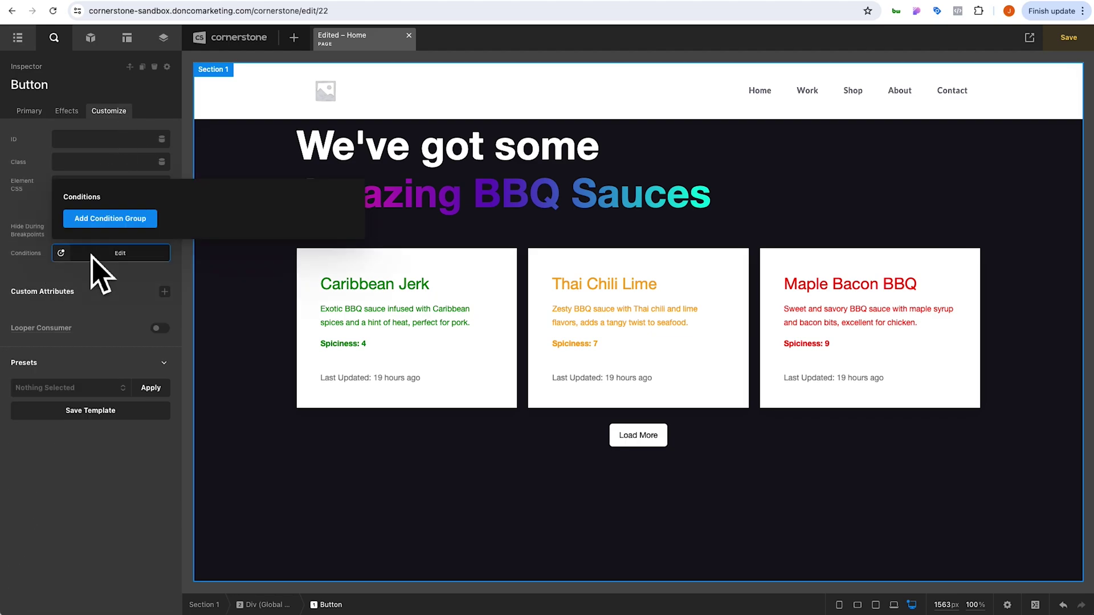
{"action": "left_click", "coordinate": [101, 227]}
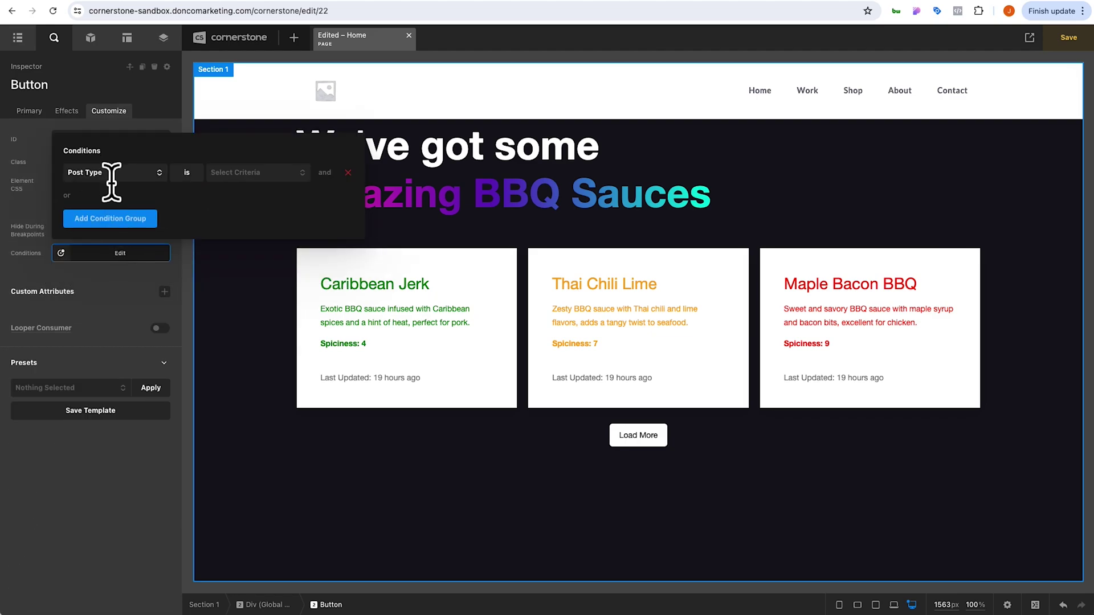
{"action": "left_click", "coordinate": [110, 173]}
{"action": "left_click", "coordinate": [86, 229]}
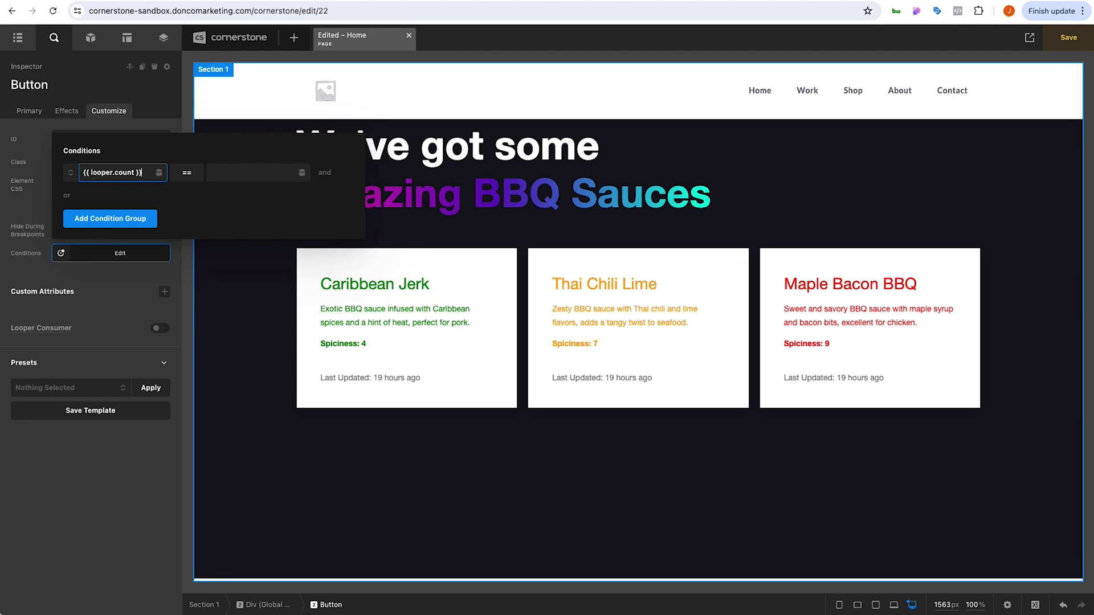
- Clear the condition's number value and fill it with the Looper Total Item Count dynamic content
{"action": "key", "text": "ctrl+a"}
{"action": "key", "text": "BackSpace"}
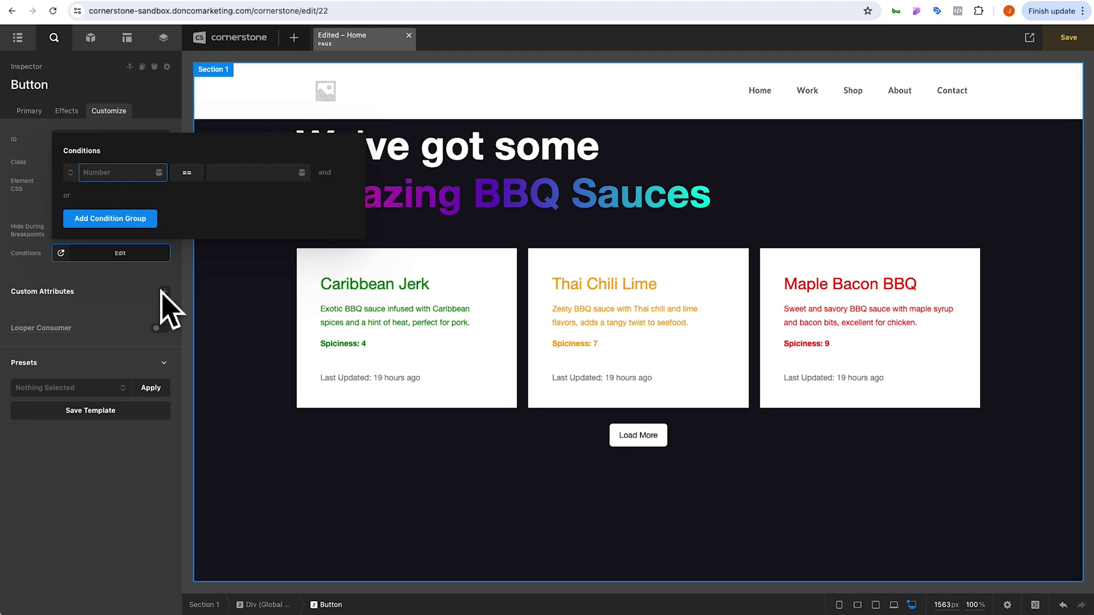
{"action": "left_click", "coordinate": [159, 173]}
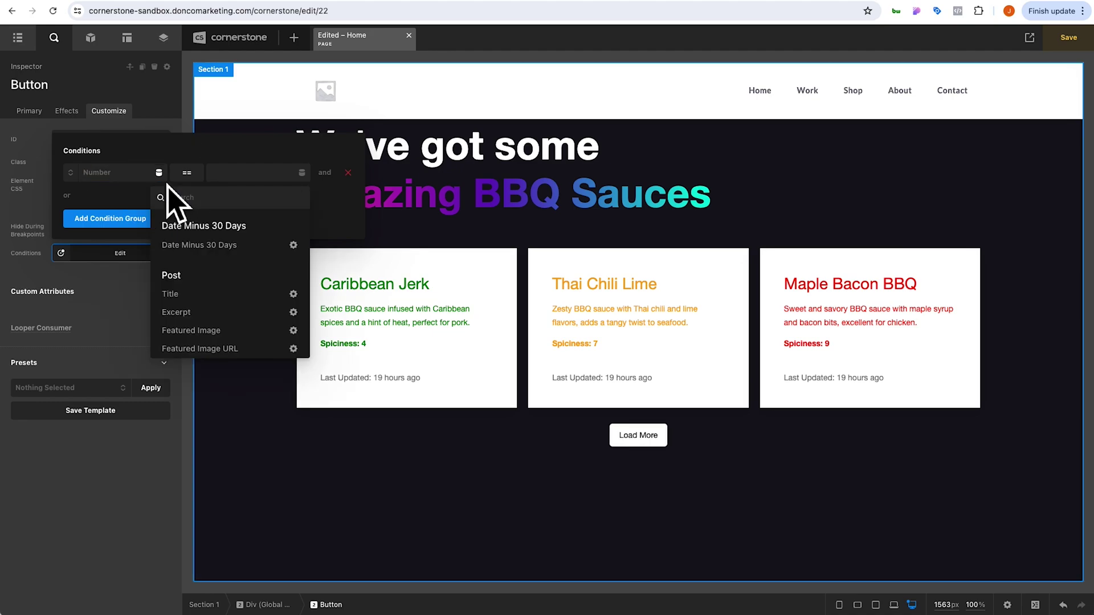
{"action": "type", "text": "looper"}
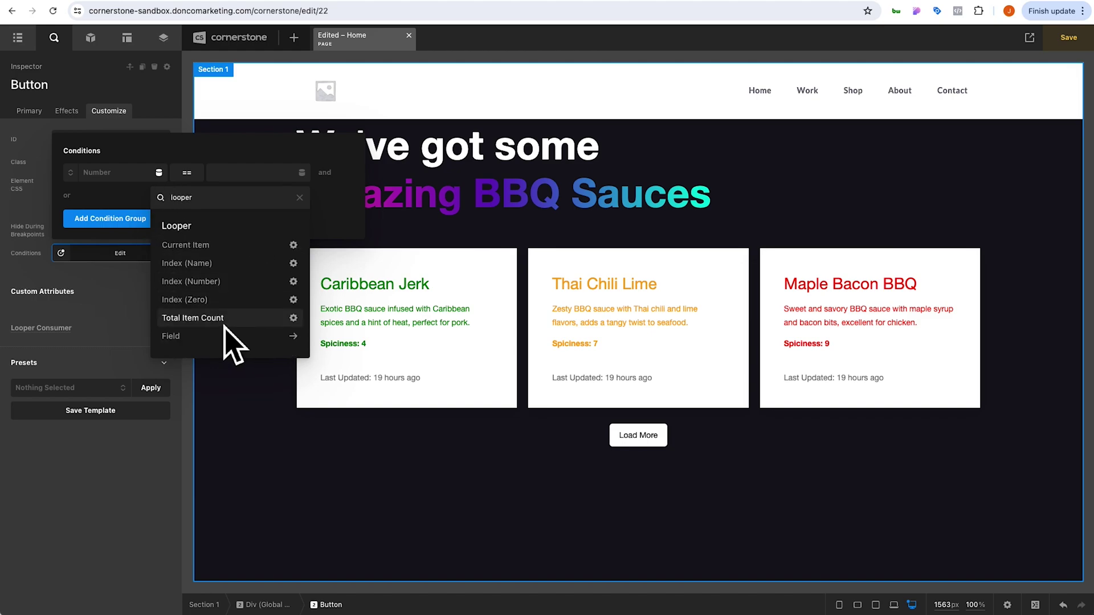
{"action": "left_click", "coordinate": [229, 324]}
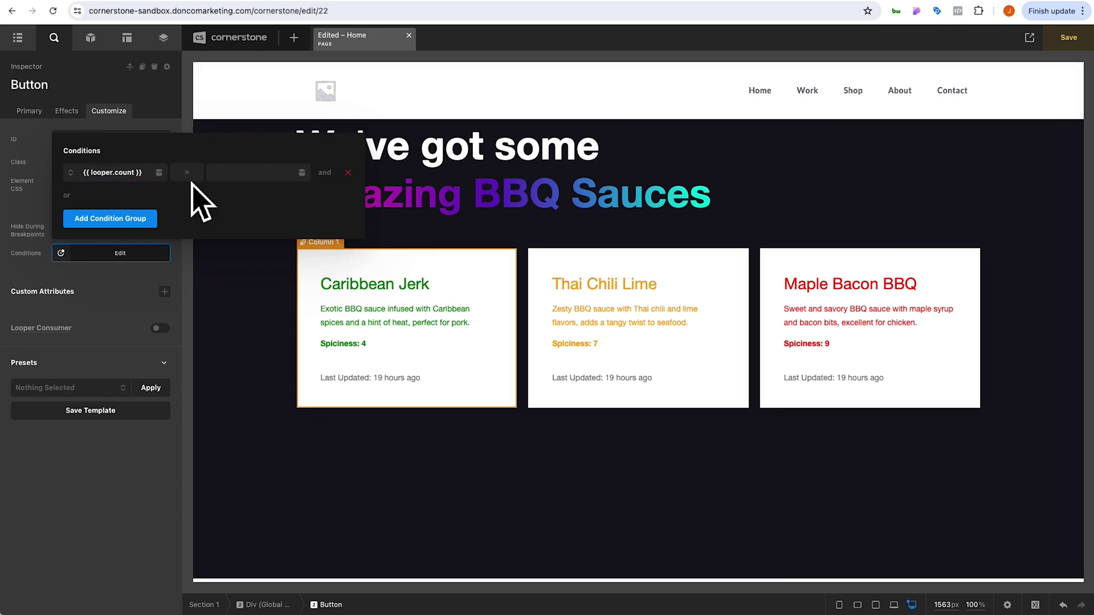
- Complete the button's condition so the looper count must be less than 12, and save the page
{"action": "left_click", "coordinate": [216, 172]}
{"action": "type", "text": "3"}
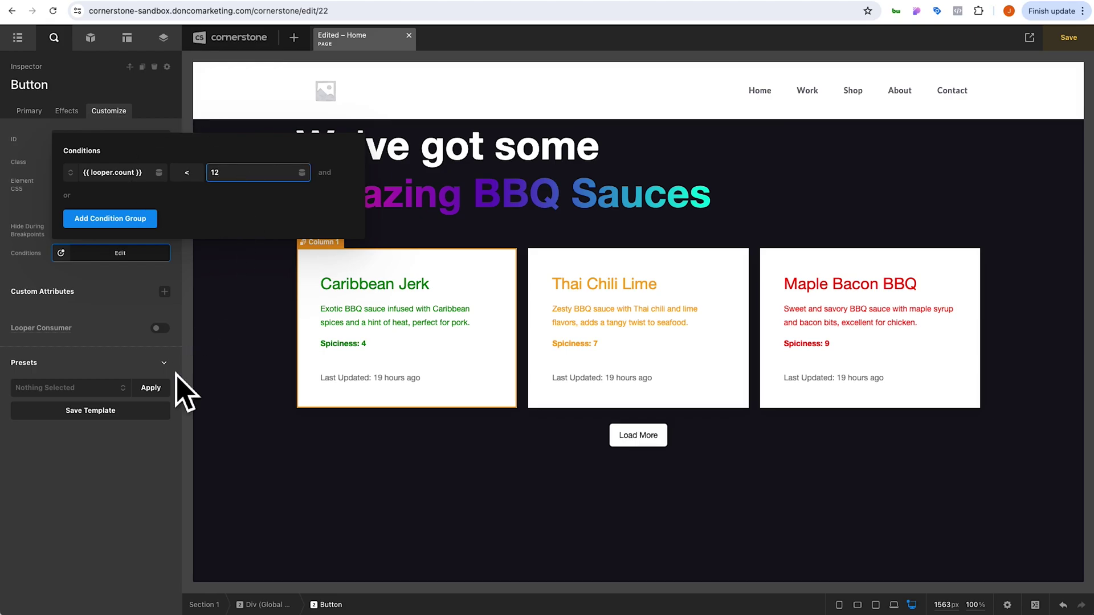
{"action": "left_click", "coordinate": [153, 467]}
{"action": "key", "text": "super+s"}
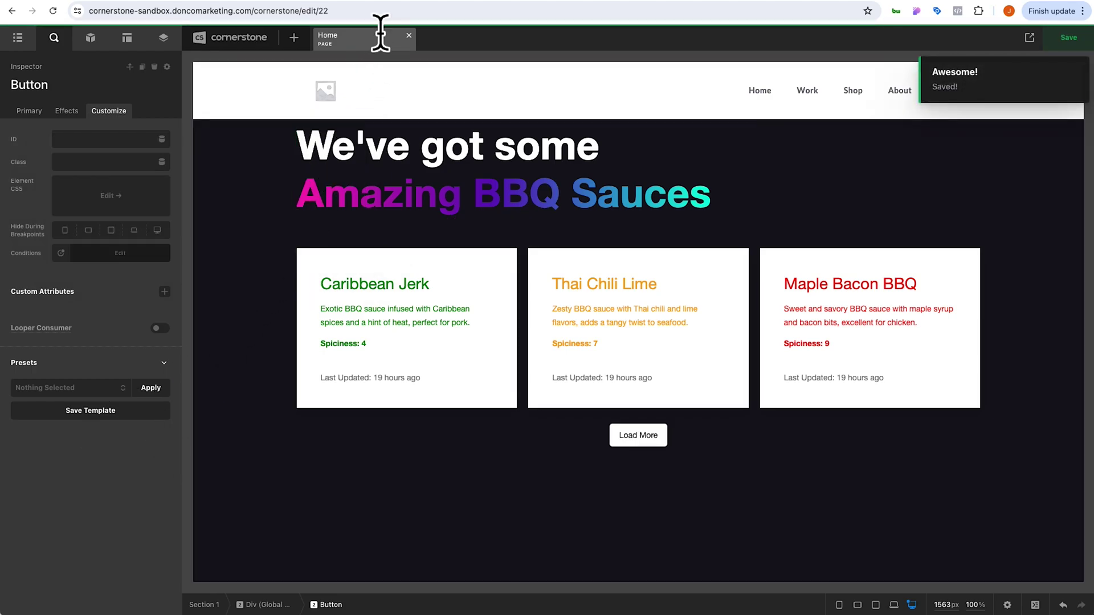
- Switch to the live site and reload the Home page without the ?load=15 parameter
{"action": "left_click", "coordinate": [380, 1]}
{"action": "left_click_drag", "start_coordinate": [259, 20], "coordinate": [332, 49]}
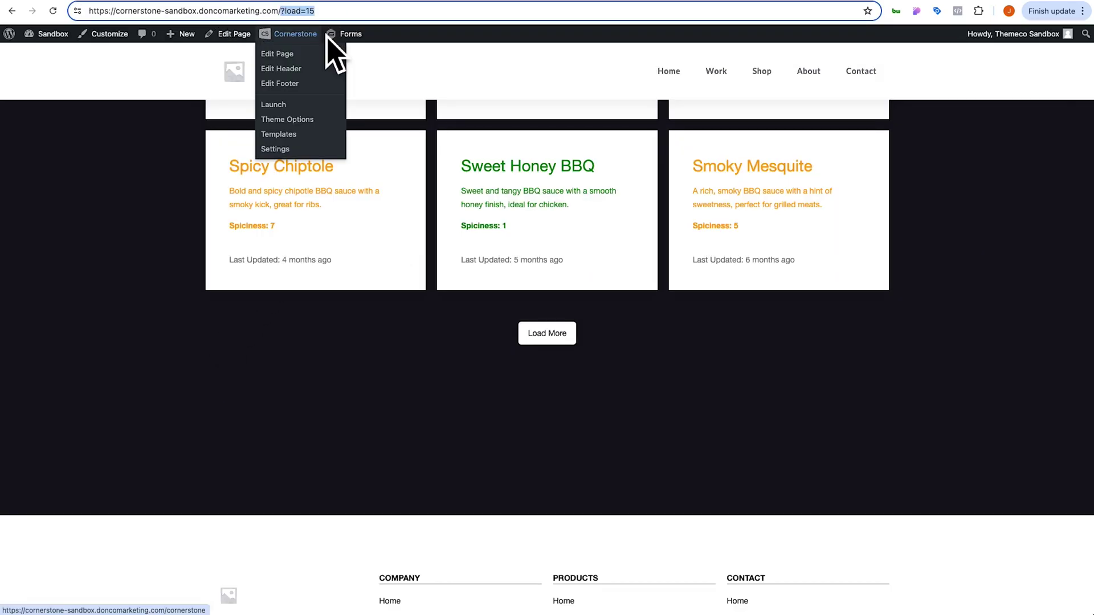
{"action": "key", "text": "BackSpace"}
{"action": "key", "text": "Return"}
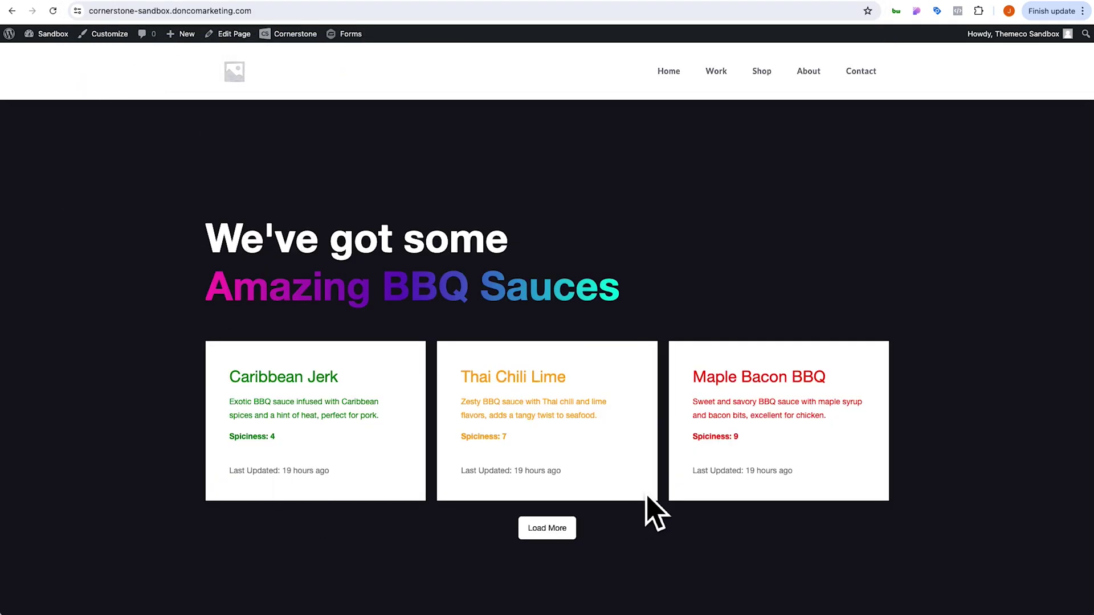
- Load more sauces on the live page up to load=9 and check the area below the last card row for the button
{"action": "left_click", "coordinate": [569, 538]}
{"action": "scroll", "coordinate": [557, 506], "scroll_direction": "down", "scroll_amount": 3}
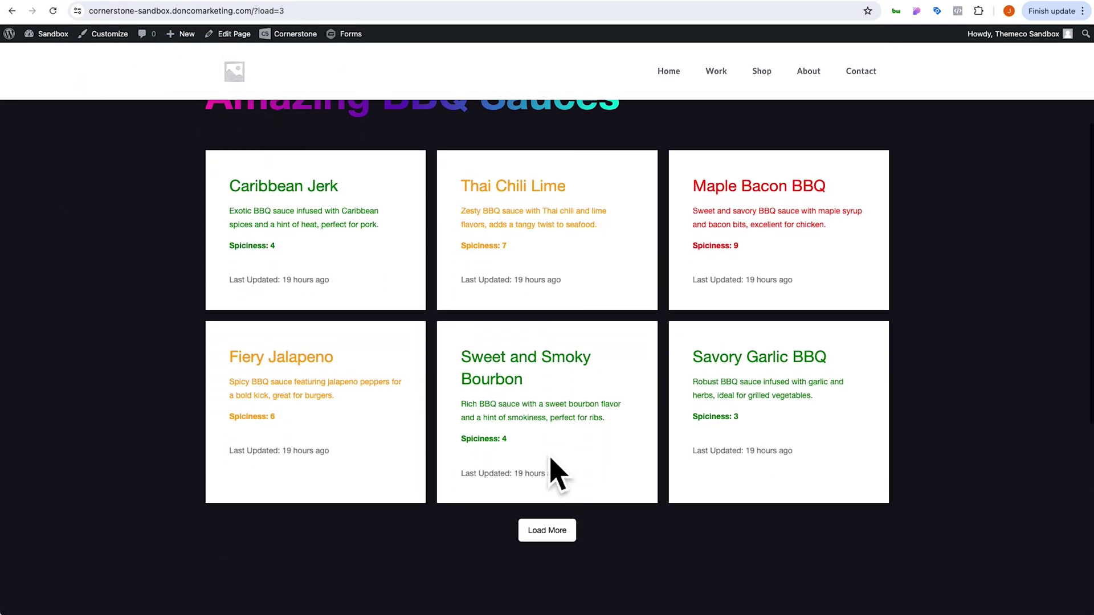
{"action": "left_click", "coordinate": [551, 540]}
{"action": "scroll", "coordinate": [518, 457], "scroll_direction": "down", "scroll_amount": 4}
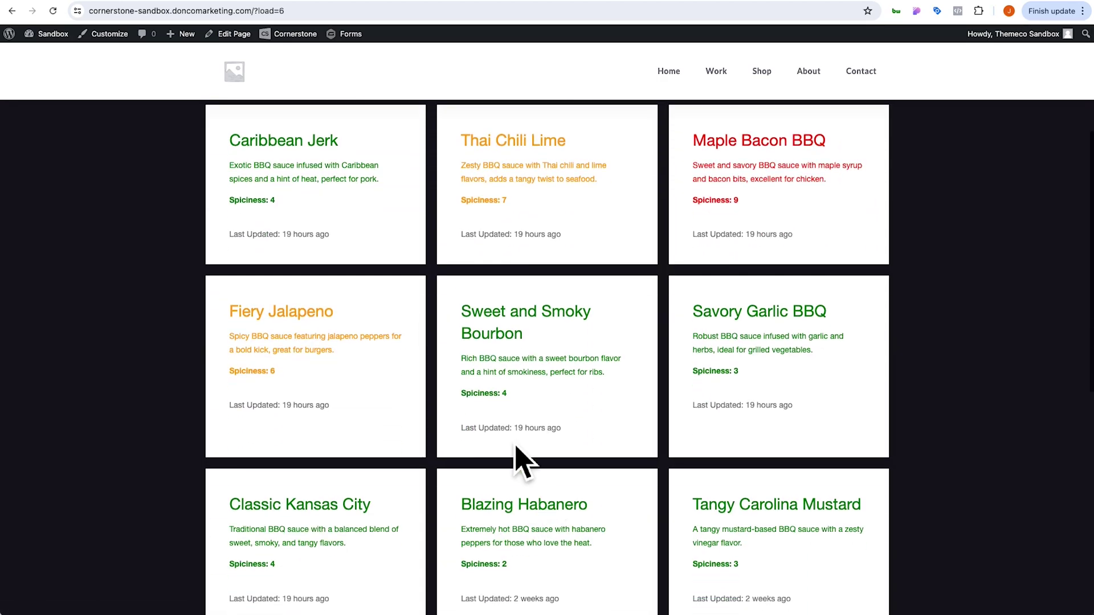
{"action": "scroll", "coordinate": [744, 481], "scroll_direction": "down", "scroll_amount": 3}
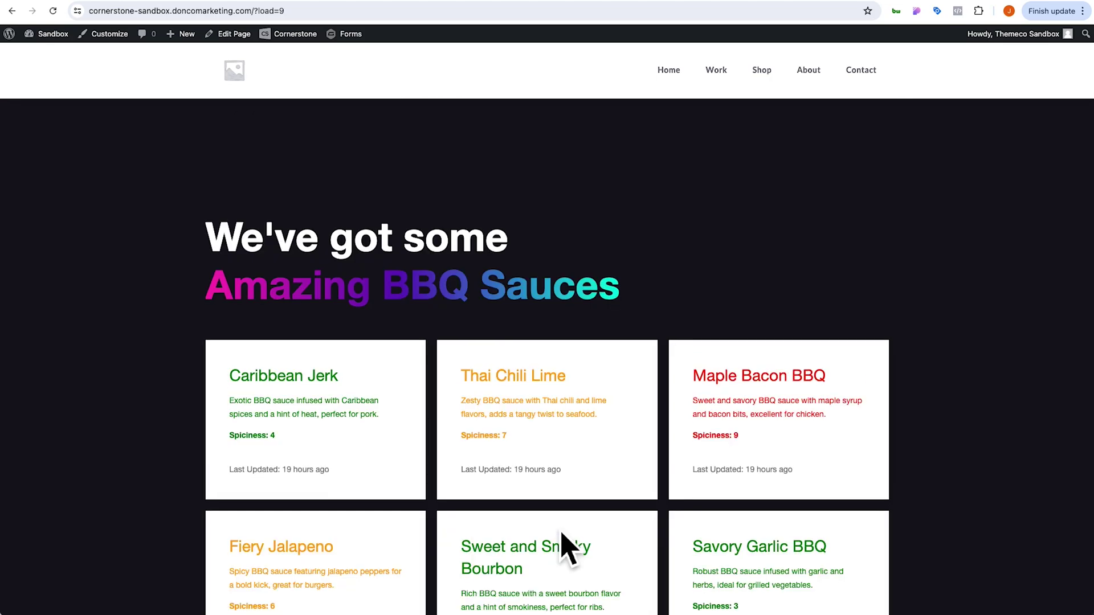
{"action": "scroll", "coordinate": [561, 536], "scroll_direction": "down", "scroll_amount": 9}
{"action": "scroll", "coordinate": [560, 529], "scroll_direction": "down", "scroll_amount": 2}
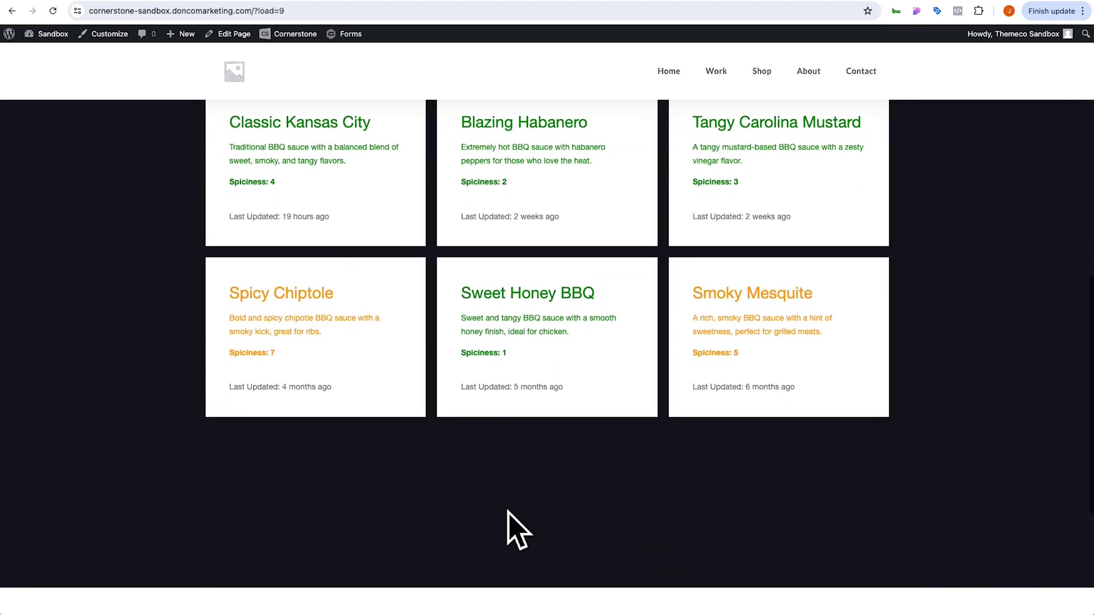